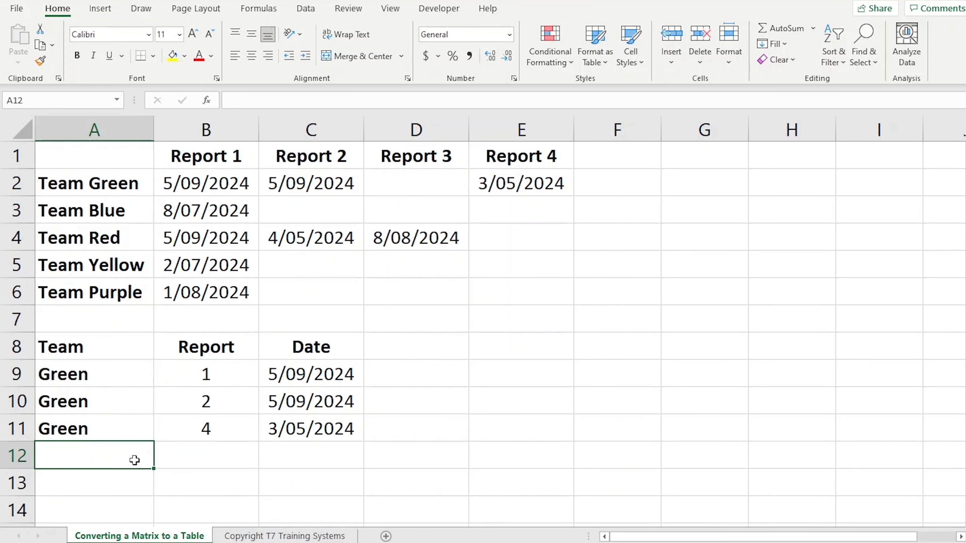
# Fill row 12 of the list with team Blue, report 1 and date 8/07/2024
pyautogui.write('Blue')
pyautogui.press('Tab')
pyautogui.write('1')
pyautogui.press('Tab')
pyautogui.write('8/07/2024')
pyautogui.press('Return')
# Add three Red rows to the list: report 1 on 5/09/2024, report 2 on 4/05/2024 and report 3 on 8/08/2024
pyautogui.write('Red\t1\t5/09/2024')
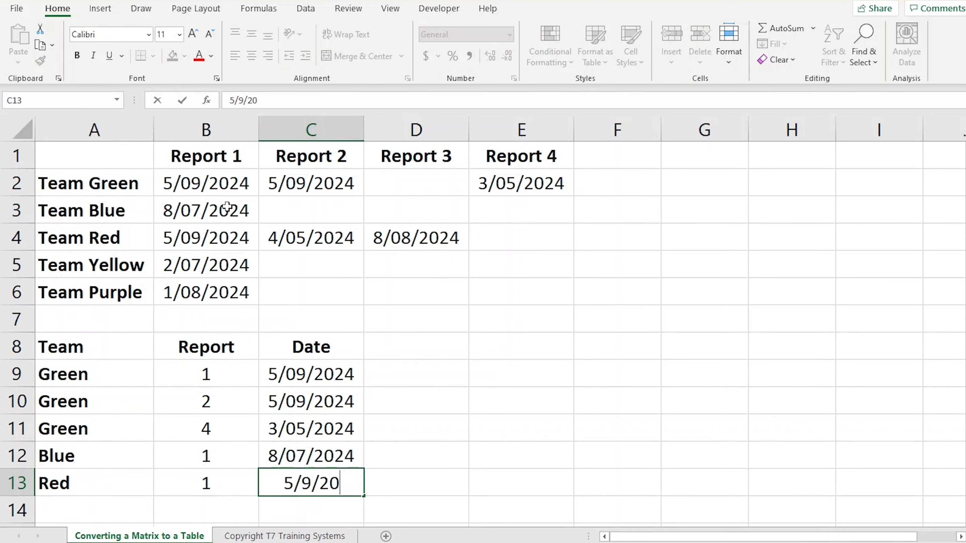
pyautogui.press('Return')
pyautogui.write('Red\t2\t4/5/2024')
pyautogui.press('Return')
pyautogui.write('Red\t3')
pyautogui.hotkey('ctrl', 'Return')
pyautogui.write('8/8/2024')
pyautogui.press('Return')
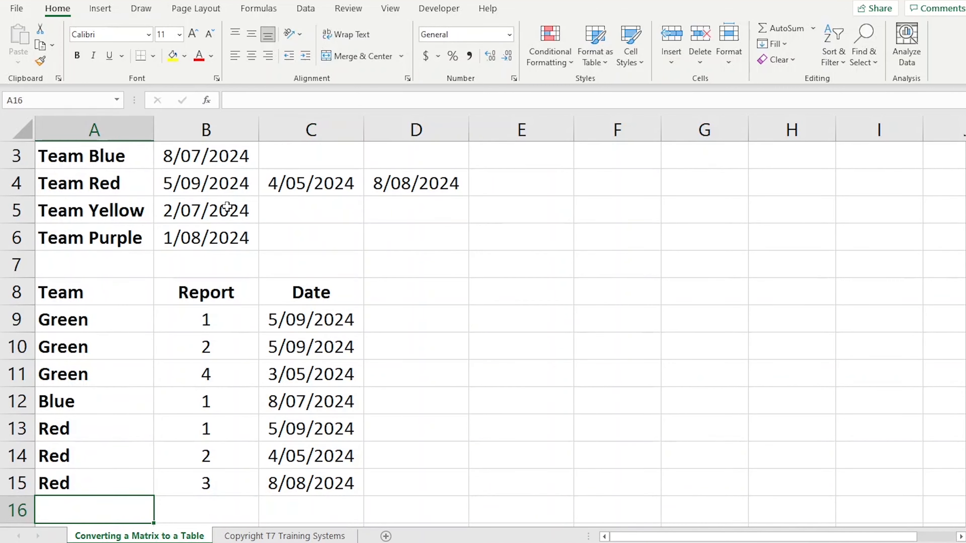
# Fill row 16 of the list with team Yellow, report 1 and date 2/07/2024
pyautogui.write('Yellow\t2/7/')
pyautogui.press('BackSpace')
pyautogui.press('BackSpace')
pyautogui.press('BackSpace')
pyautogui.press('BackSpace')
pyautogui.write('1\t2/7/2024')
pyautogui.press('Return')
# Fill row 17 of the list with team Purple, report 1 and date 1/08/2024
pyautogui.write('Purple')
pyautogui.press('Tab')
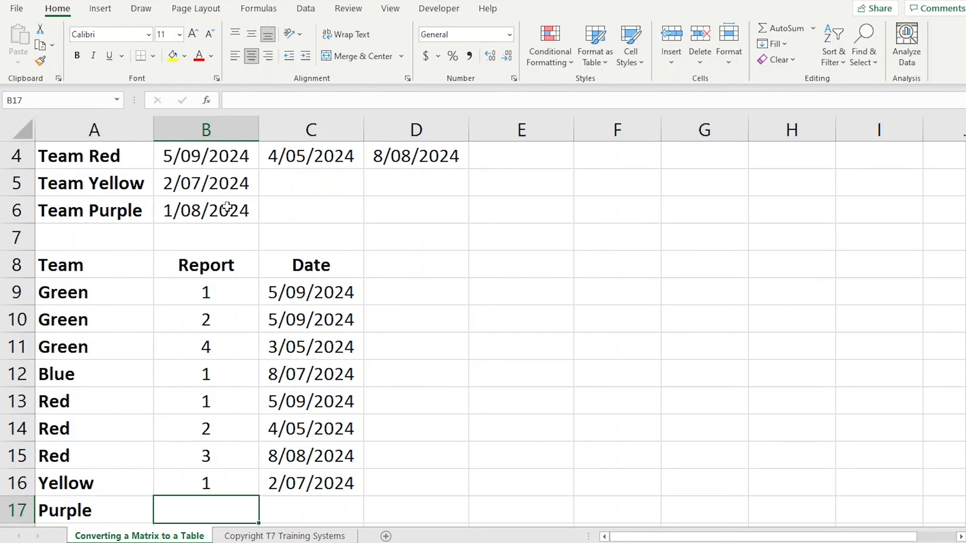
pyautogui.write('1')
pyautogui.press('Tab')
pyautogui.write('1/8/2024')
pyautogui.press('Return')
pyautogui.scroll(2, 439, 259)
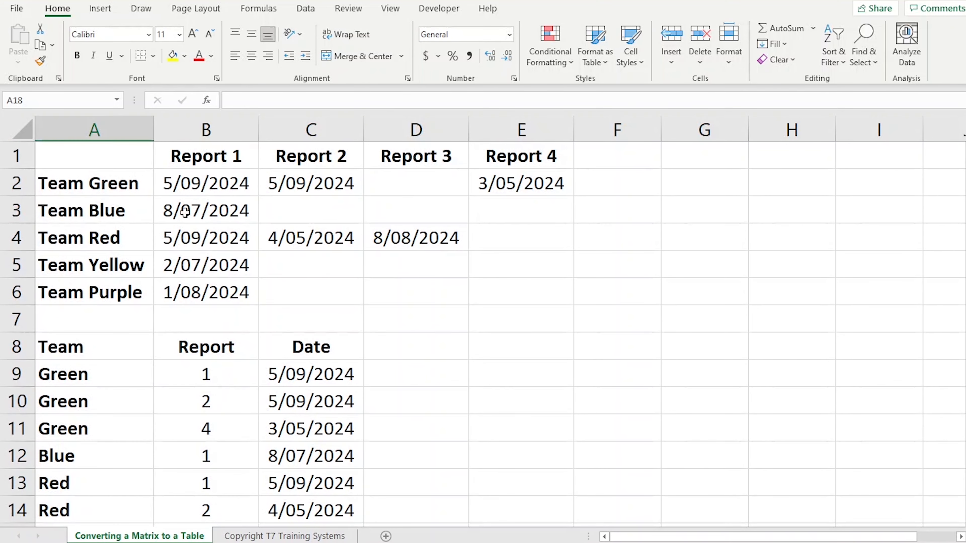
pyautogui.scroll(-1, 243, 477)
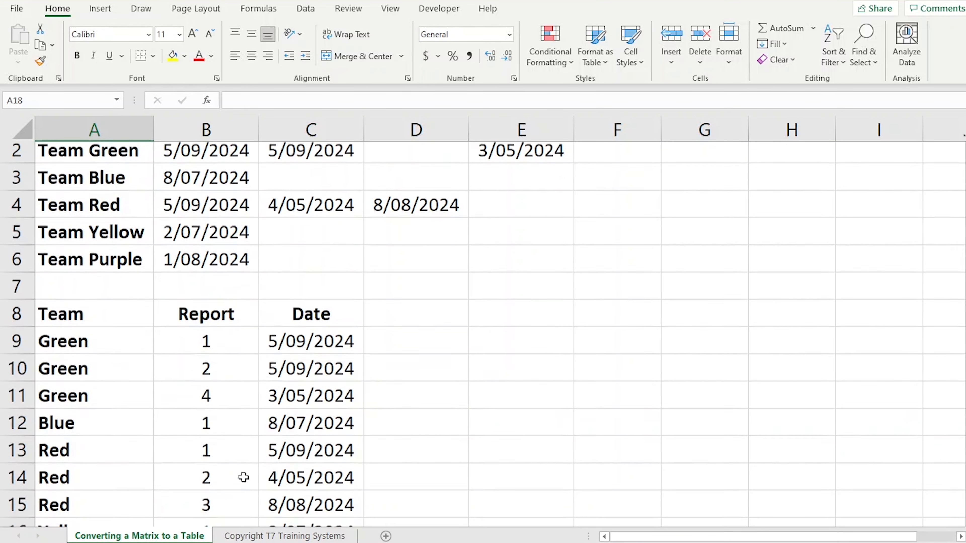
pyautogui.scroll(-2, 243, 477)
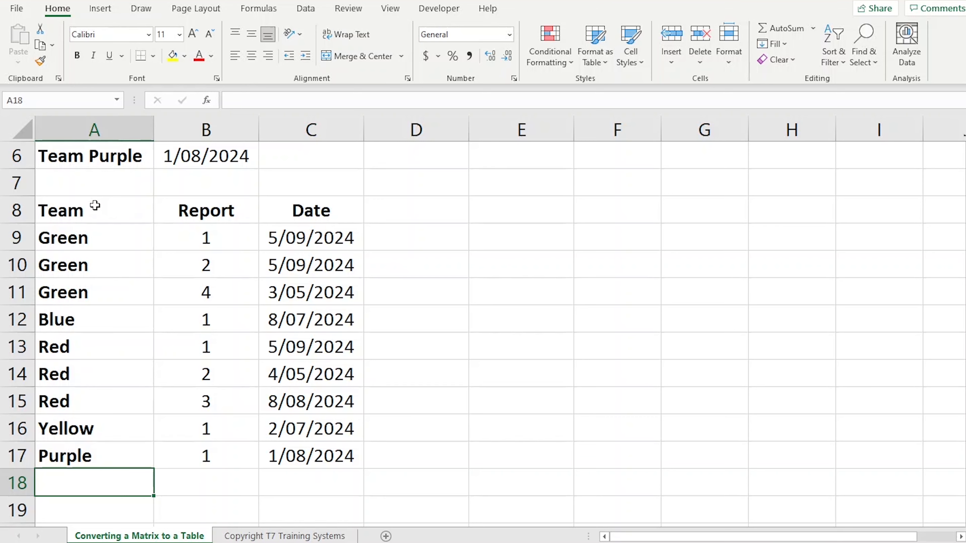
# Create a PivotTable on a new worksheet from the Team, Report and Date list in A8:C17
pyautogui.click(122, 210)
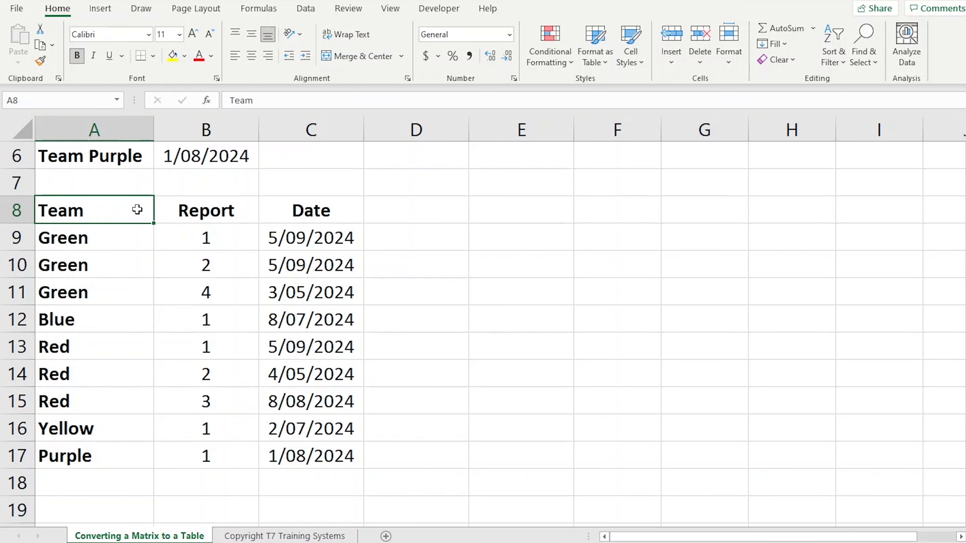
pyautogui.click(99, 8)
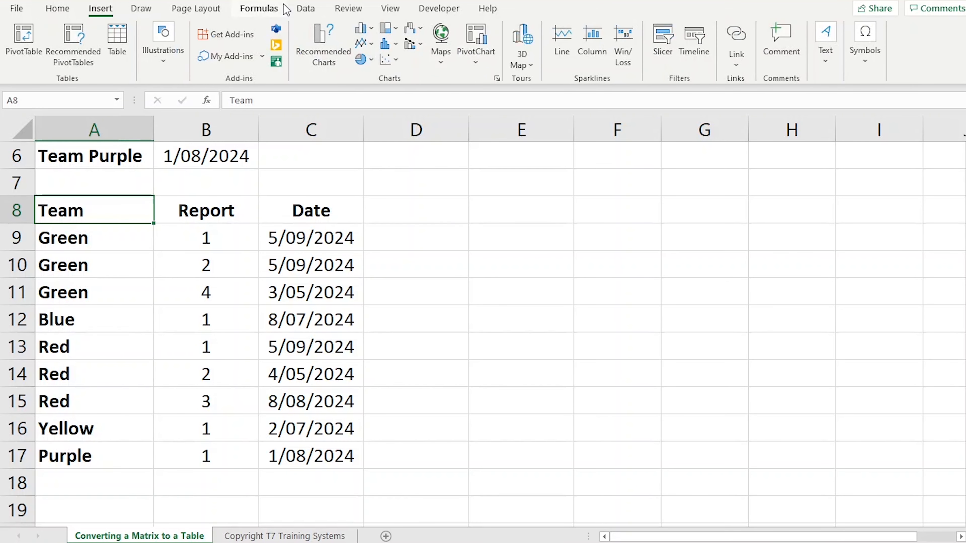
pyautogui.click(24, 42)
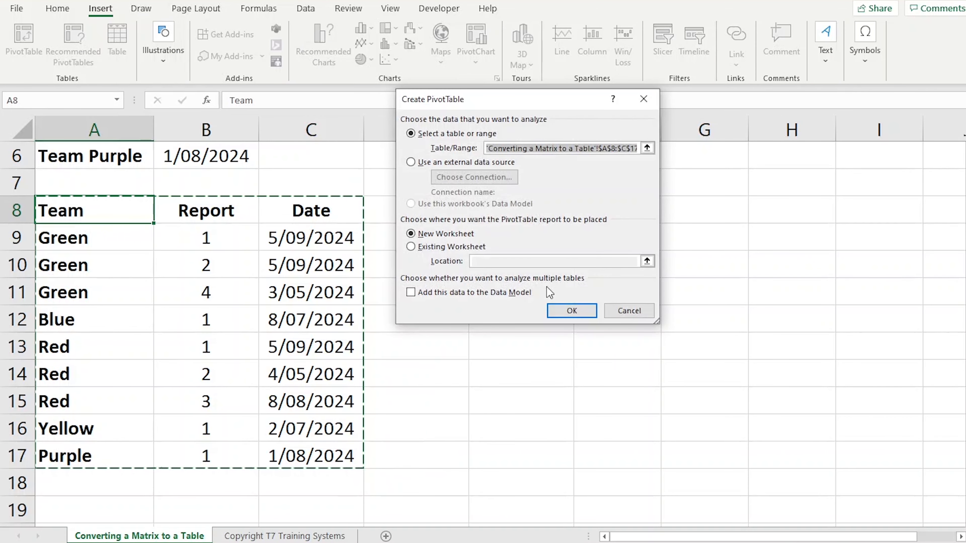
pyautogui.click(569, 310)
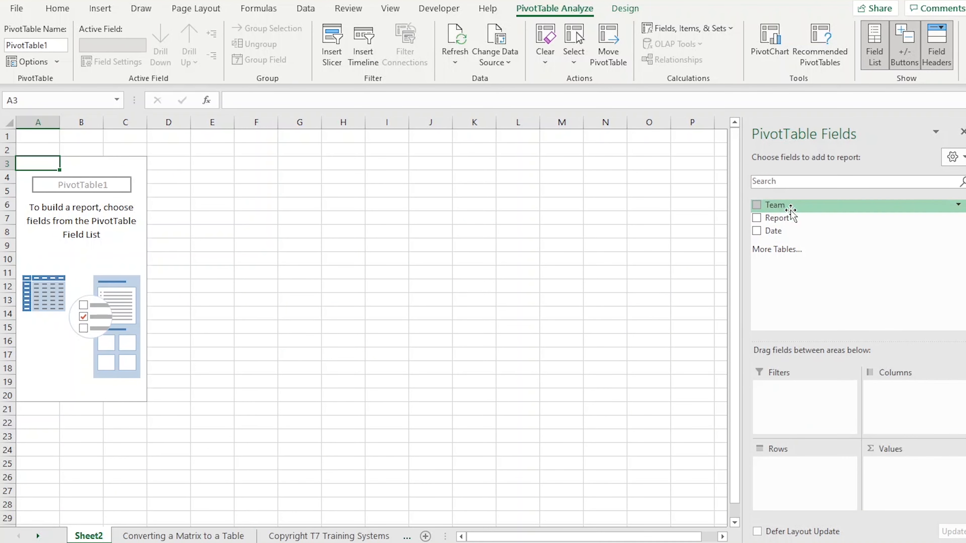
# Add the Team field to the PivotTable's rows and the Date field to its values
pyautogui.moveTo(773, 206); pyautogui.dragTo(781, 493)
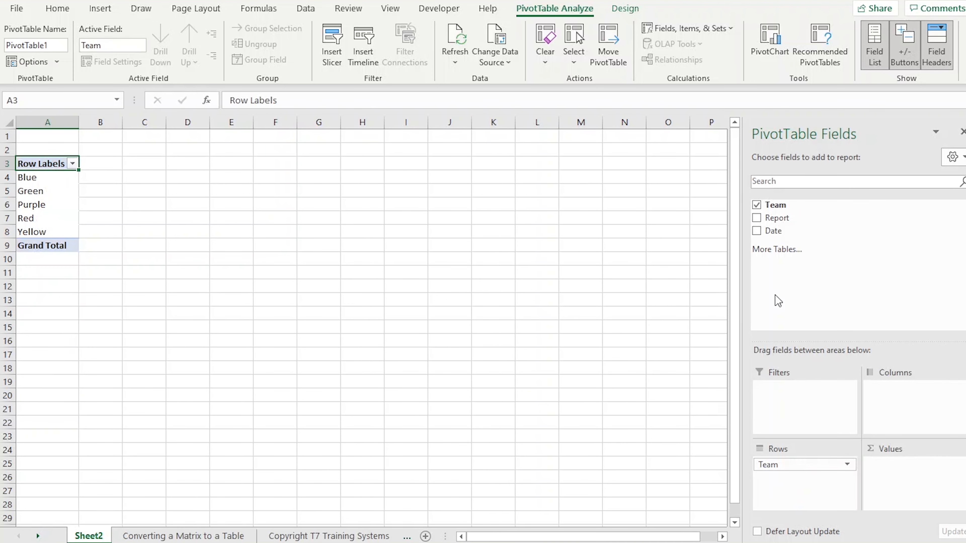
pyautogui.moveTo(779, 231); pyautogui.dragTo(918, 490)
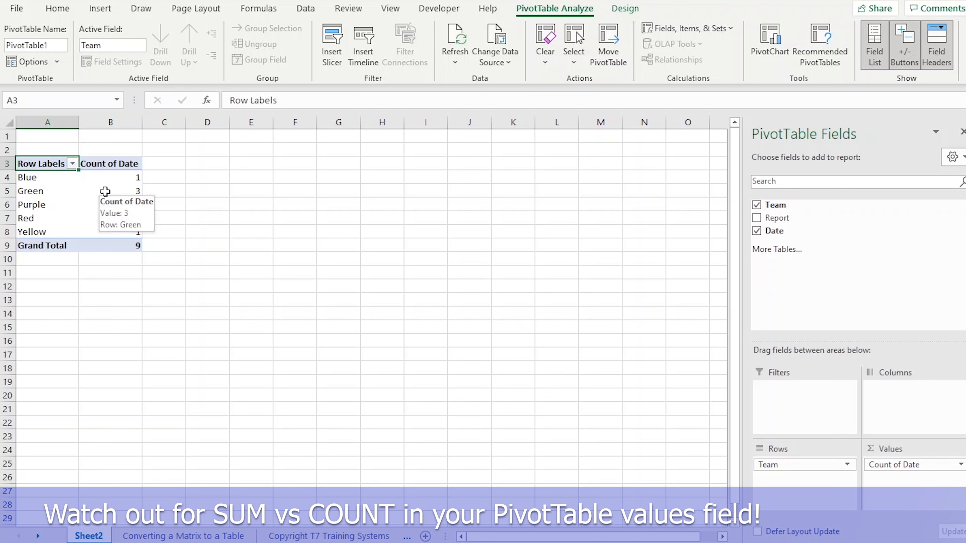
# Move Date from the PivotTable's values to its filters and add Report to the values
pyautogui.moveTo(937, 466); pyautogui.dragTo(790, 409)
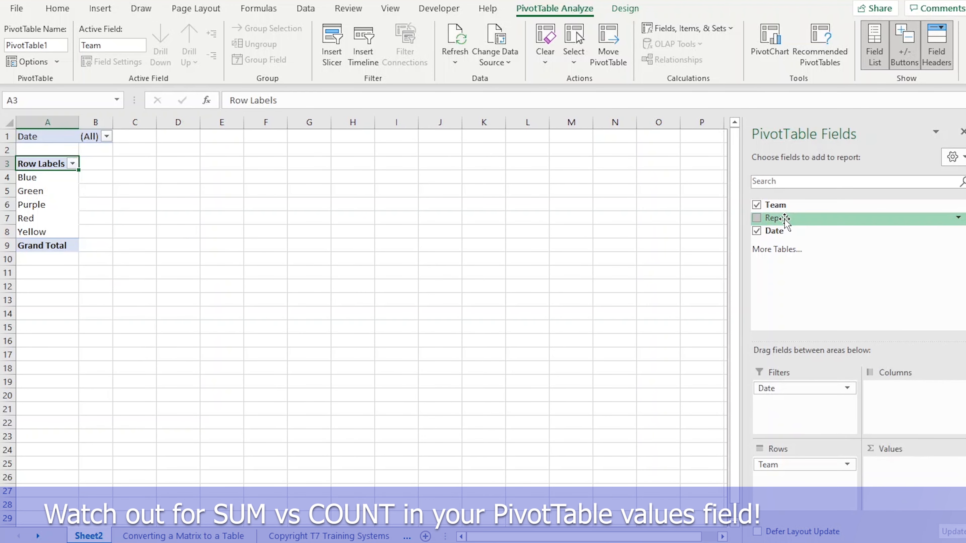
pyautogui.moveTo(783, 218); pyautogui.dragTo(895, 471)
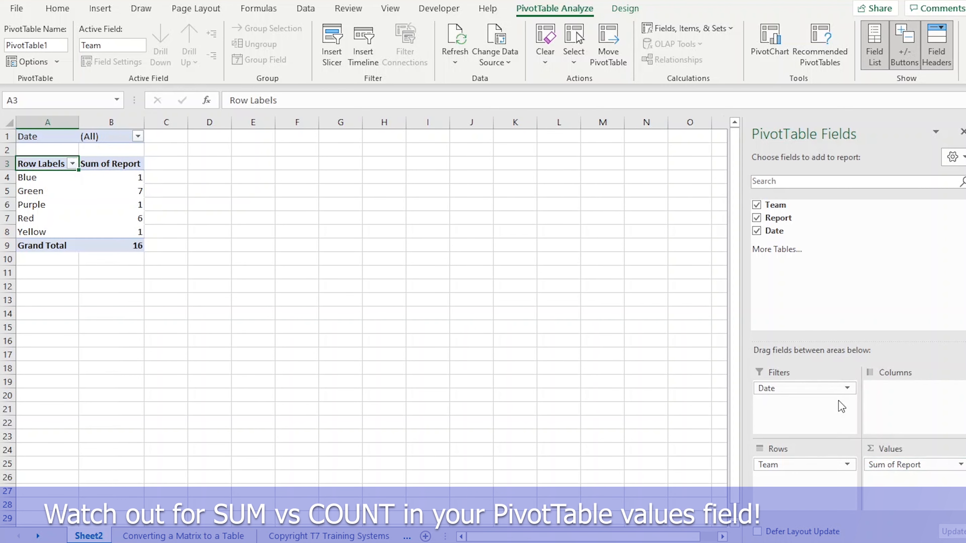
# Filter the PivotTable by Date to show only 8/07/2024
pyautogui.click(847, 389)
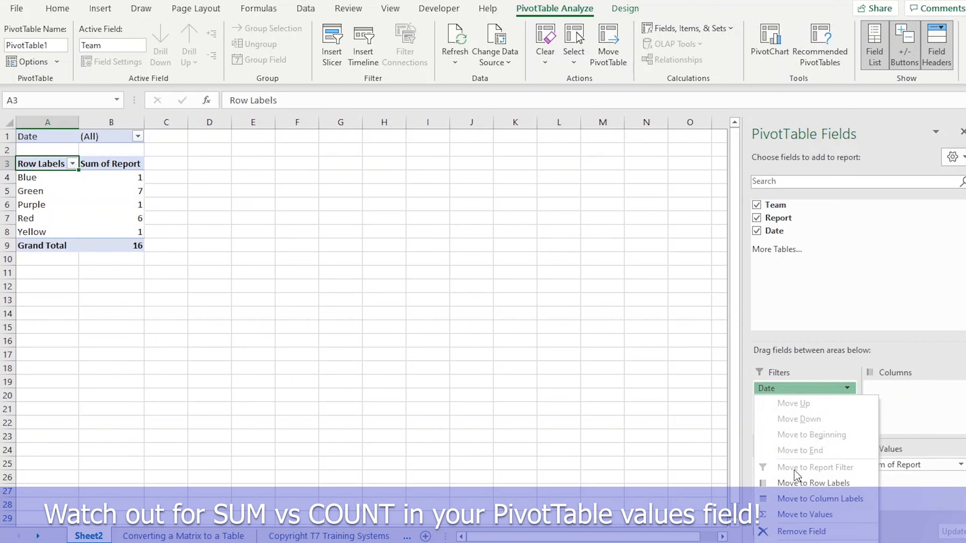
pyautogui.click(137, 136)
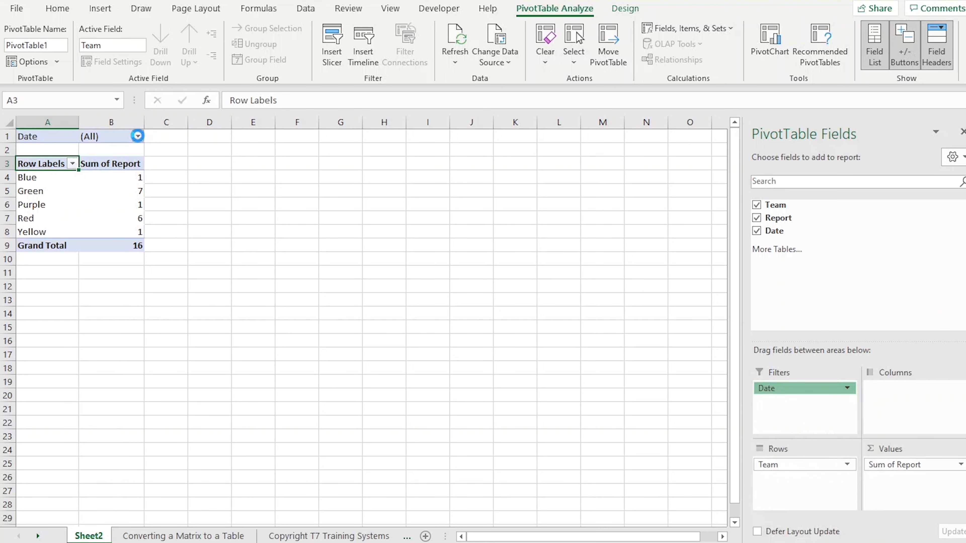
pyautogui.click(41, 216)
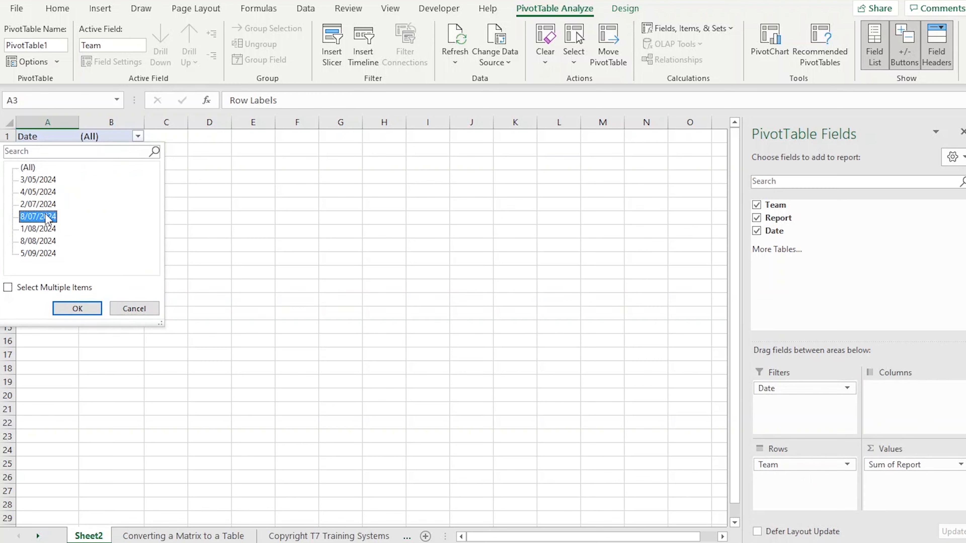
pyautogui.click(78, 309)
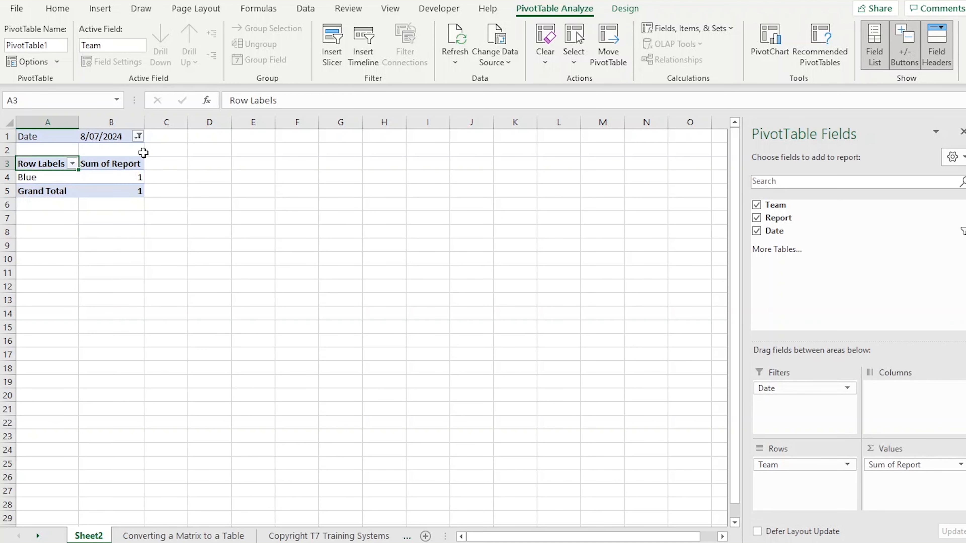
# Change the PivotTable's Date filter to 4/05/2024
pyautogui.click(138, 136)
pyautogui.click(44, 192)
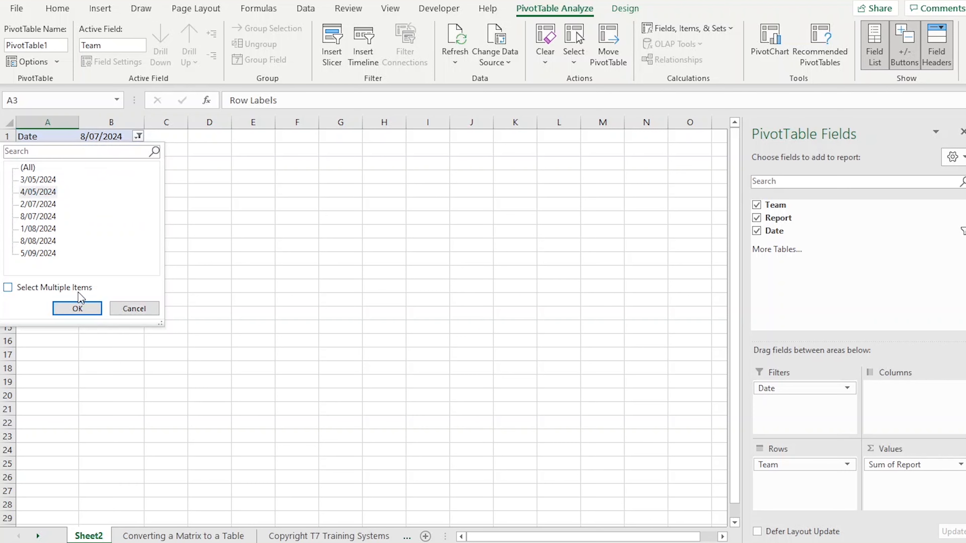
pyautogui.click(77, 308)
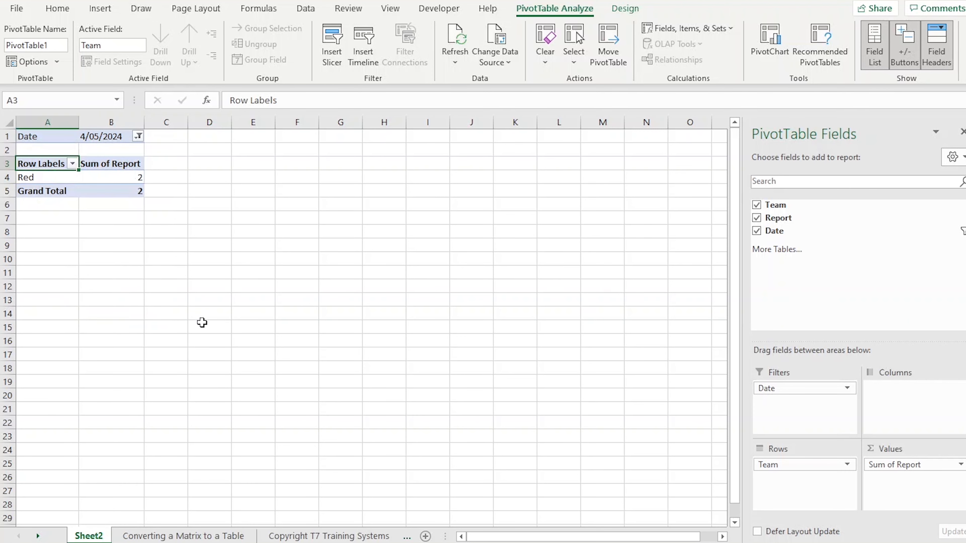
# Turn on filtering for the Team, Report and Date list on the Converting a Matrix to a Table sheet
pyautogui.click(222, 535)
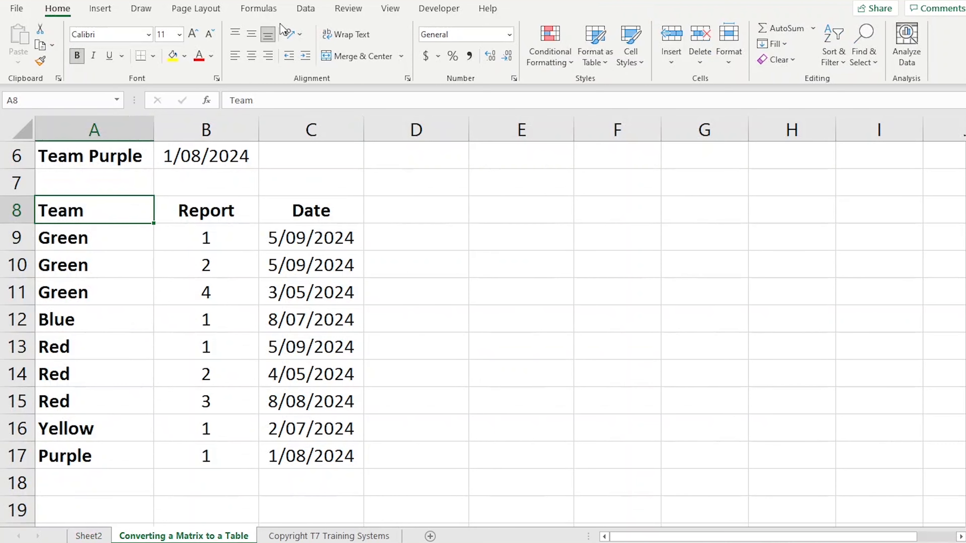
pyautogui.click(305, 8)
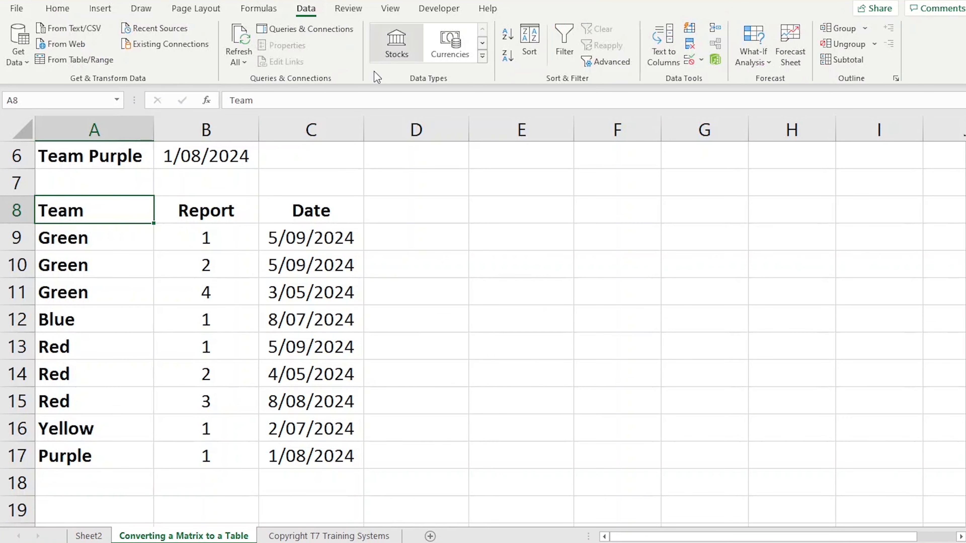
pyautogui.click(556, 57)
# Filter the list's Report column to show only report 1
pyautogui.click(252, 216)
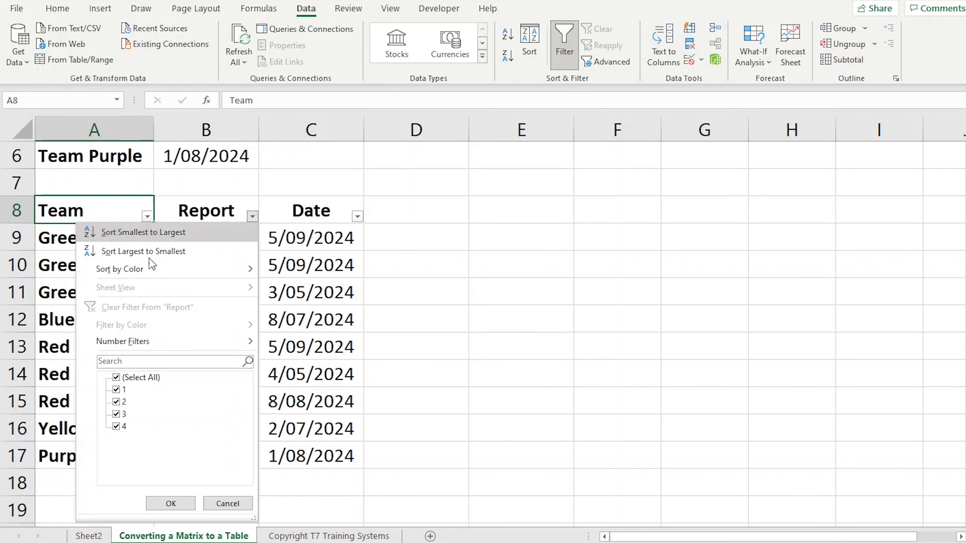
pyautogui.click(115, 379)
pyautogui.click(116, 389)
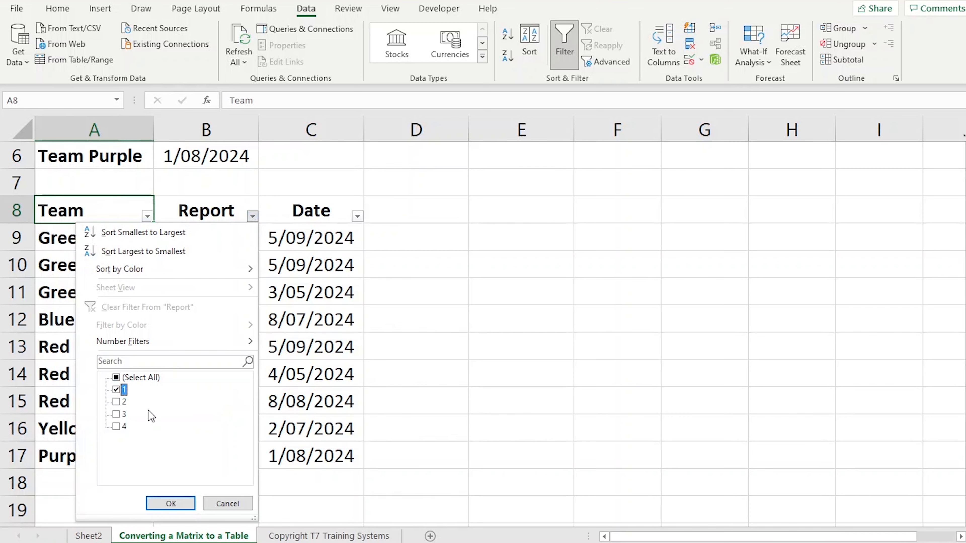
pyautogui.click(163, 504)
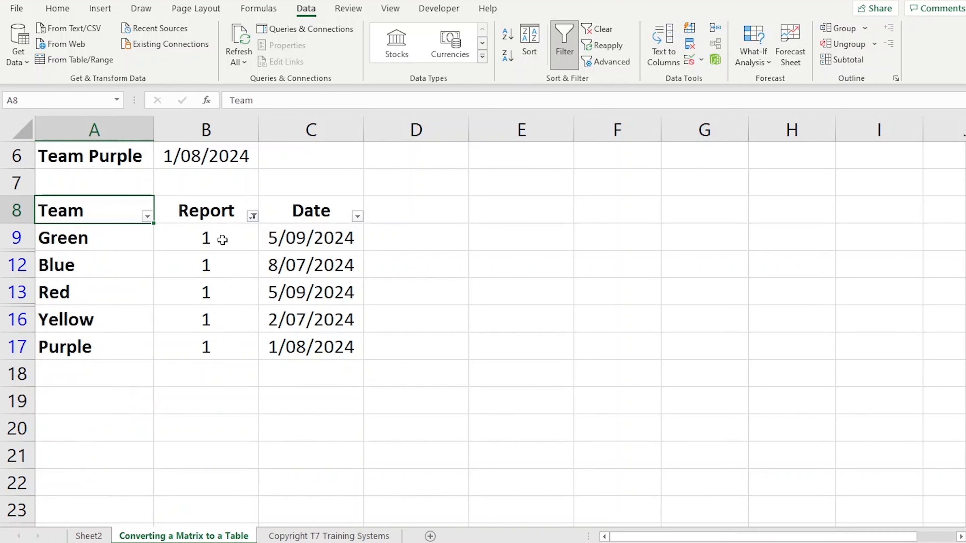
# Switch the Report column's filter to report 2 only, and then clear that filter
pyautogui.click(249, 217)
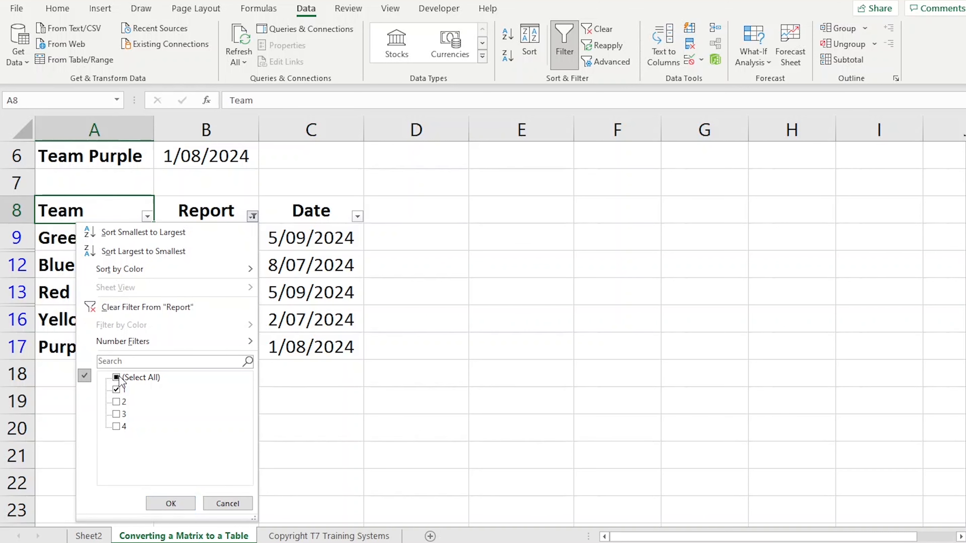
pyautogui.click(117, 390)
pyautogui.click(117, 402)
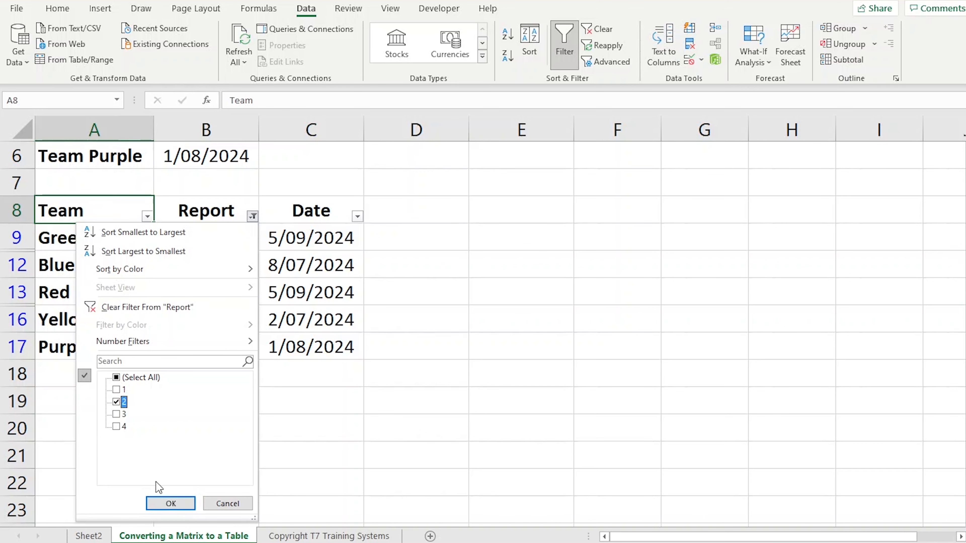
pyautogui.click(171, 502)
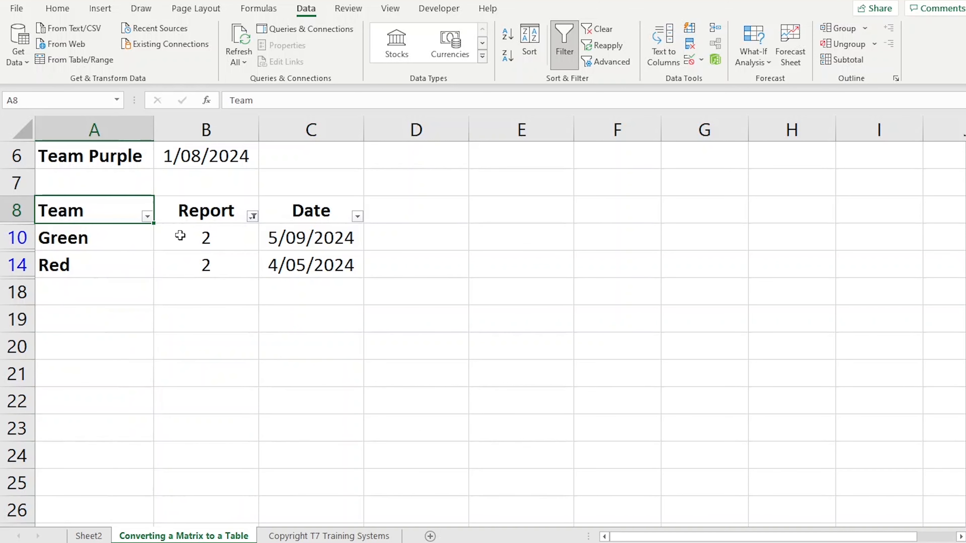
pyautogui.click(253, 216)
pyautogui.click(172, 306)
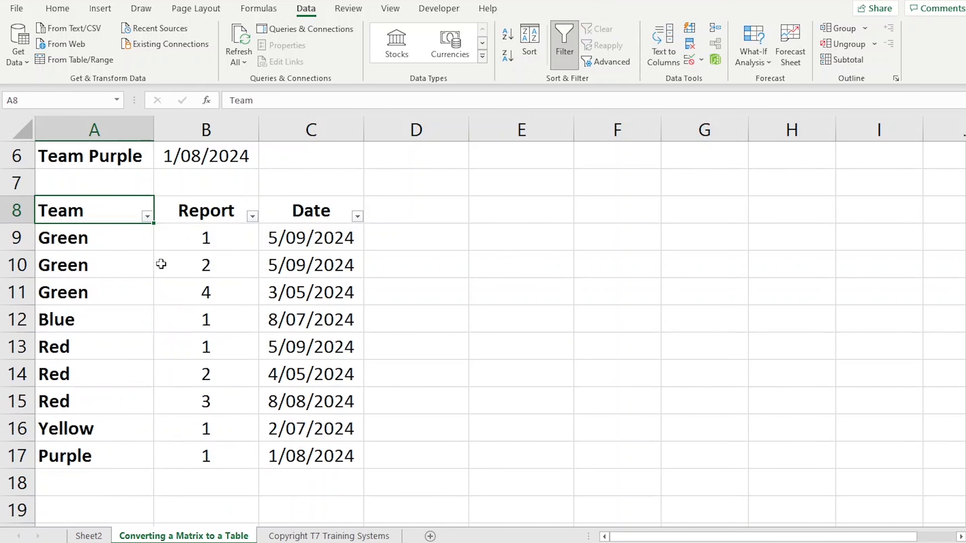
# Filter the Team column to show only Green, and then clear that filter
pyautogui.click(147, 217)
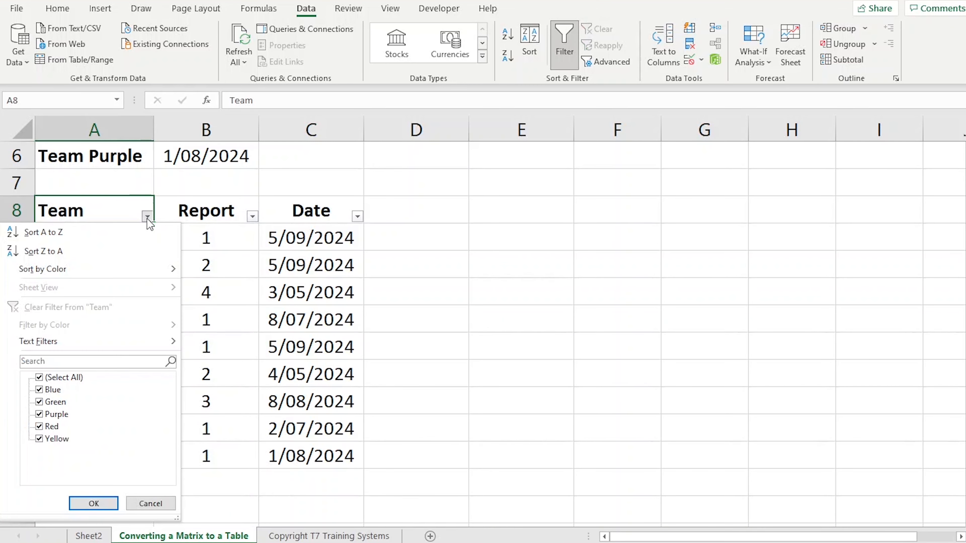
pyautogui.click(39, 378)
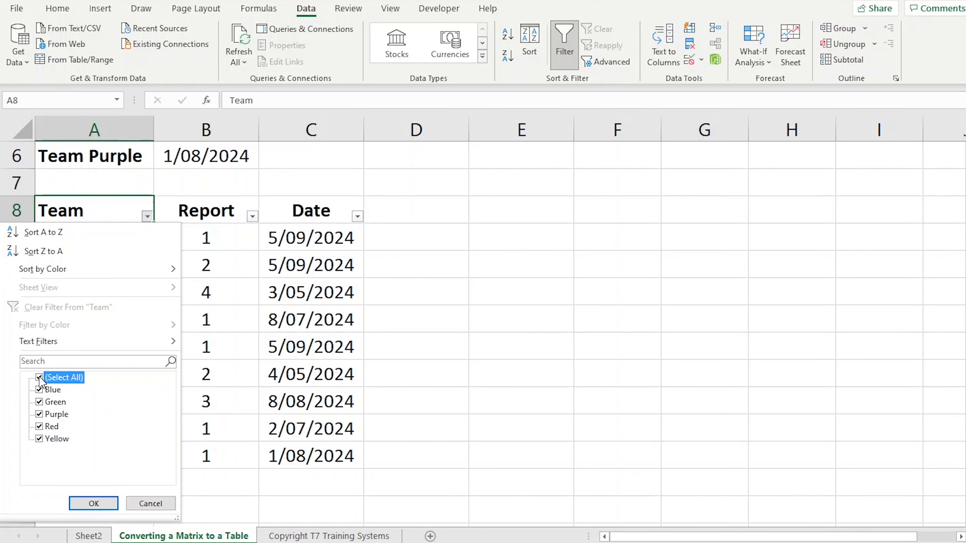
pyautogui.click(39, 402)
pyautogui.click(91, 505)
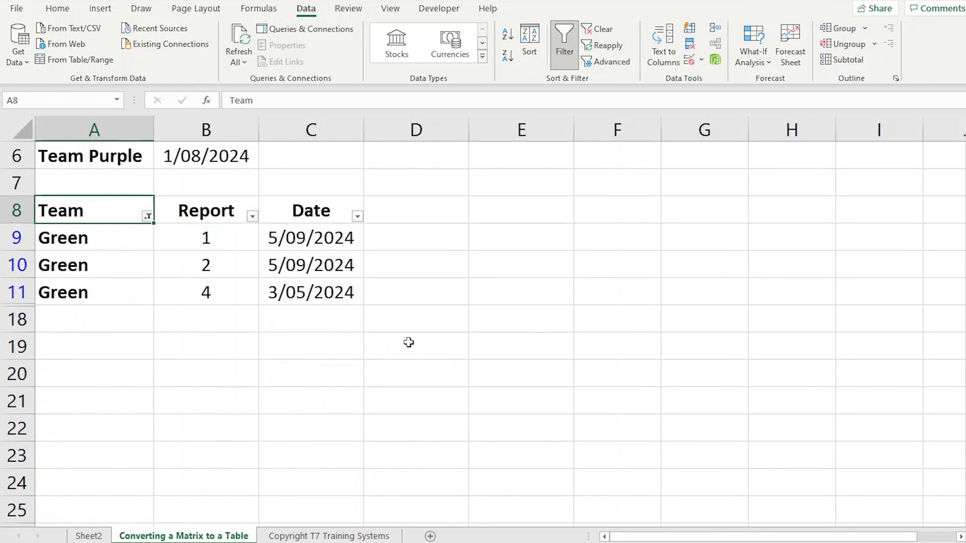
pyautogui.click(147, 216)
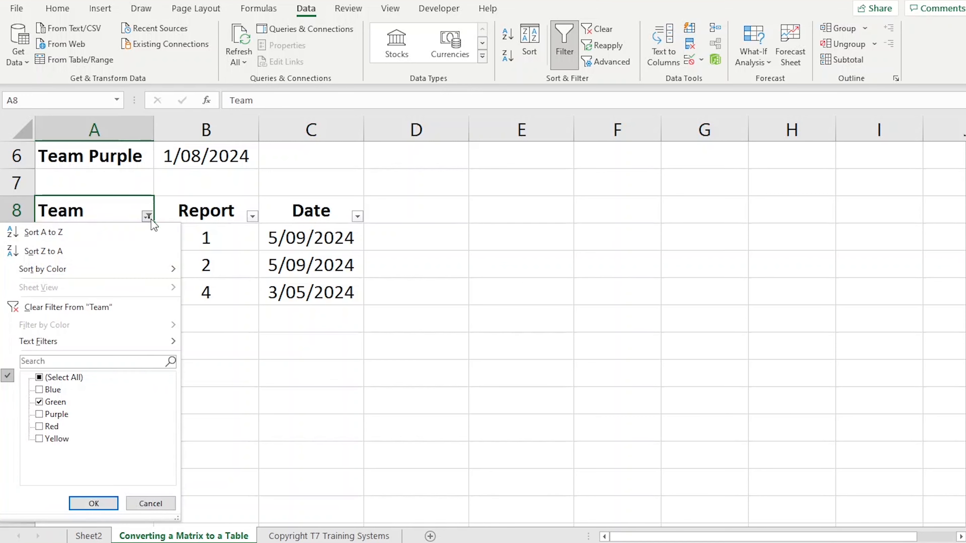
pyautogui.click(45, 308)
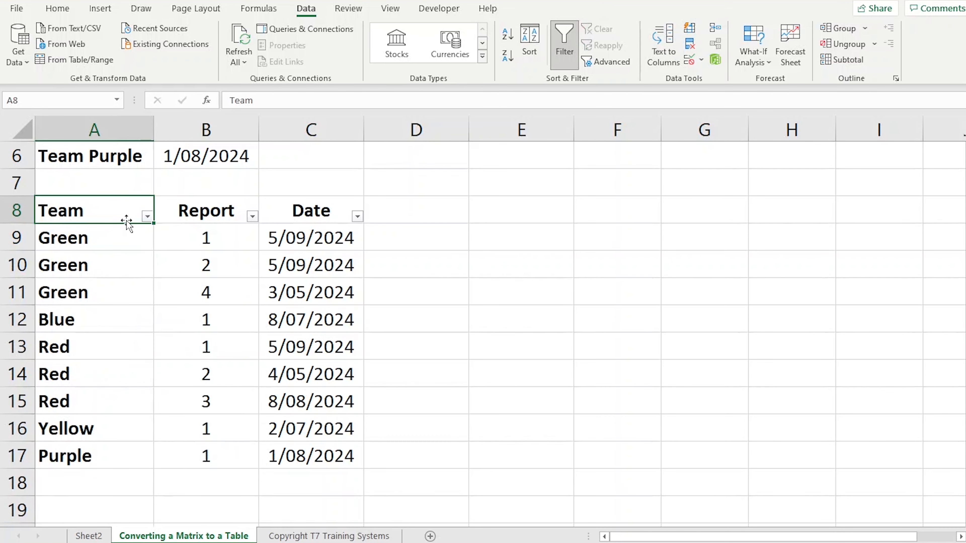
# Sort the Team, Report and Date list by Date from oldest to newest
pyautogui.click(301, 215)
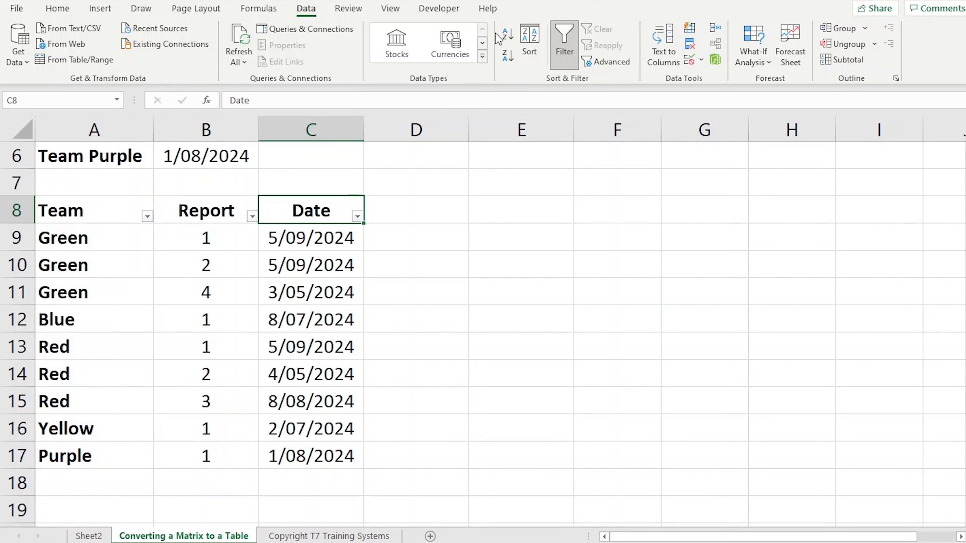
pyautogui.click(508, 34)
pyautogui.click(521, 202)
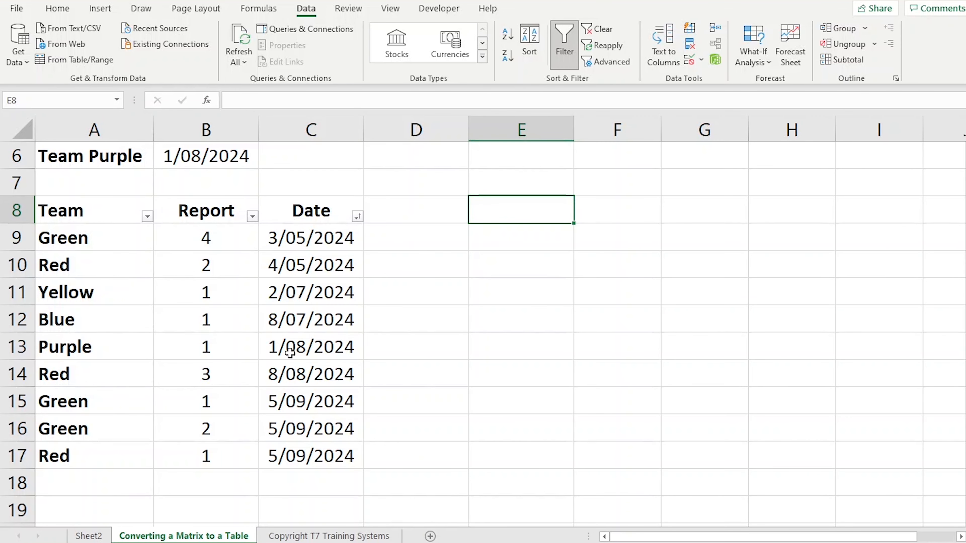
# Delete the rows holding the Team, Report and Date list, from row 8 down, keeping the matrix in A1:E6
pyautogui.scroll(2, 230, 221)
pyautogui.scroll(1, 230, 221)
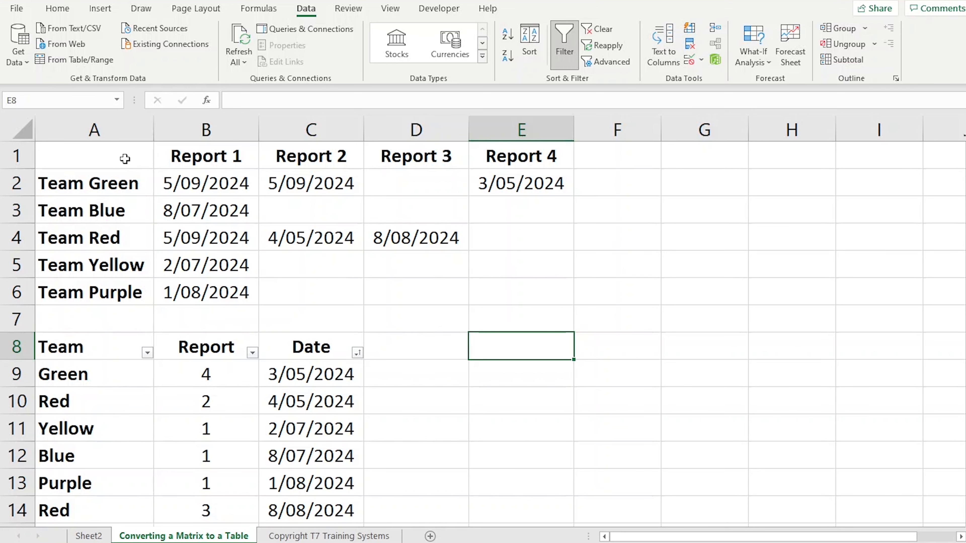
pyautogui.moveTo(125, 159); pyautogui.dragTo(514, 290)
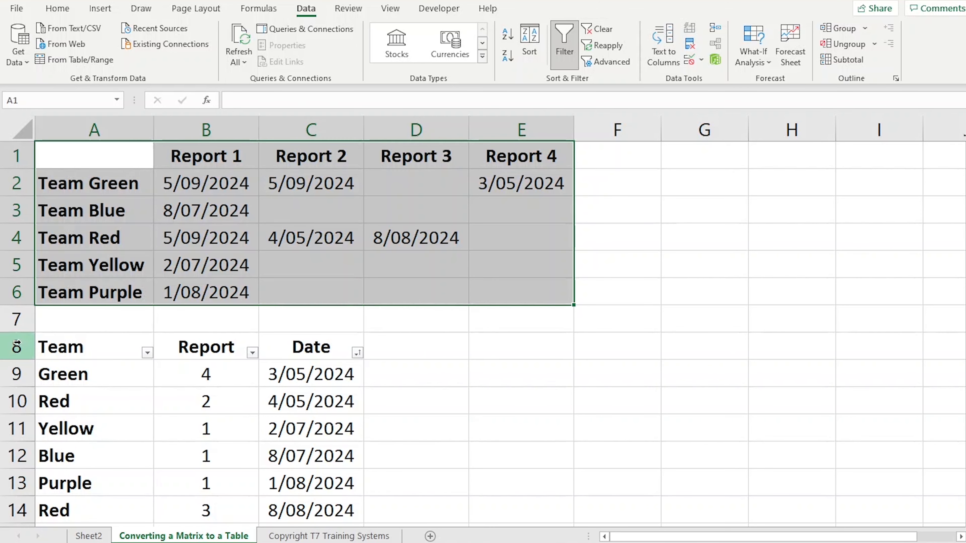
pyautogui.moveTo(17, 346); pyautogui.dragTo(8, 471)
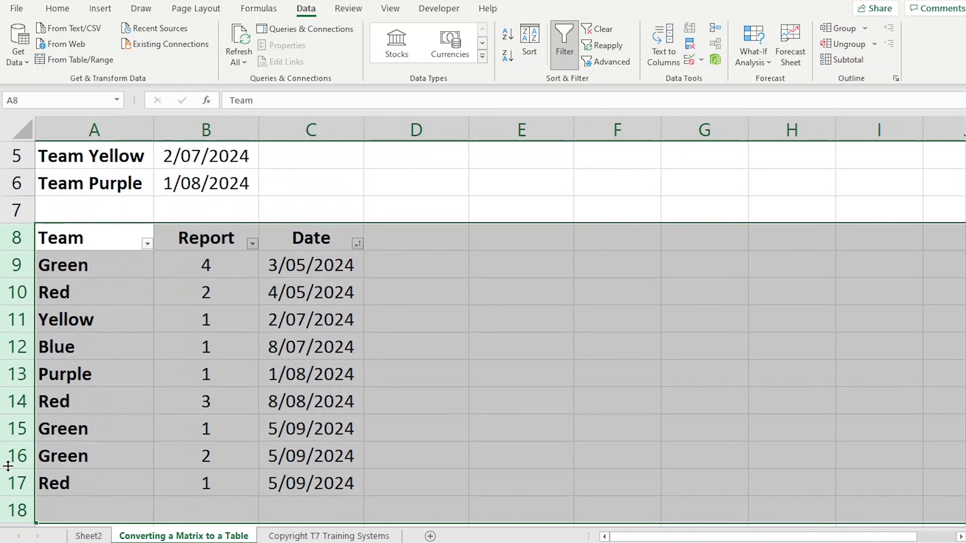
pyautogui.rightClick(8, 471)
pyautogui.click(55, 359)
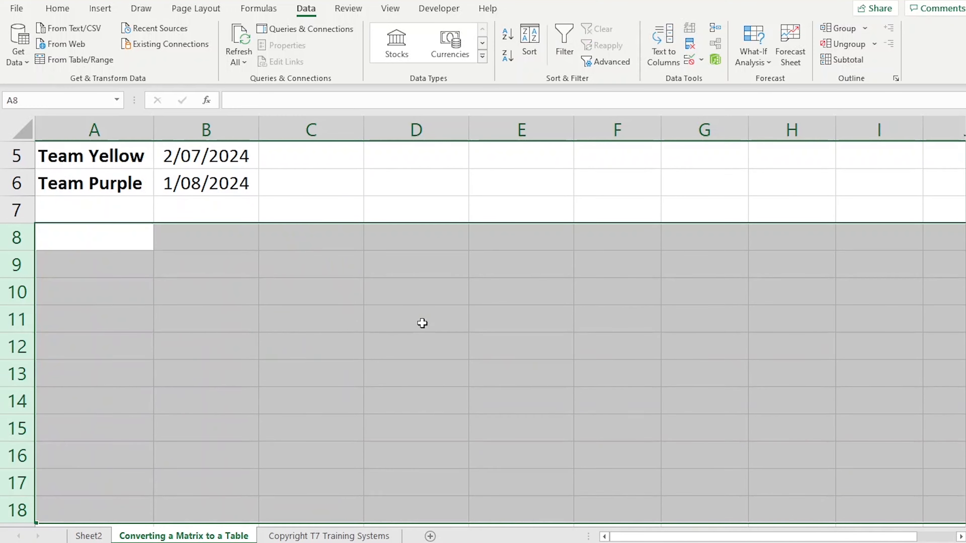
pyautogui.scroll(2, 420, 324)
pyautogui.click(494, 314)
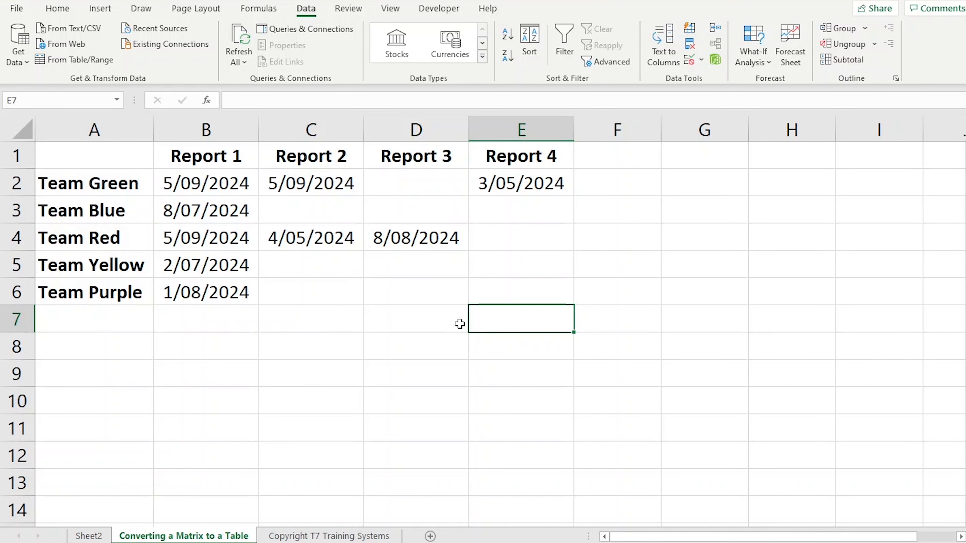
# Start the PivotTable and PivotChart Wizard for a PivotTable from multiple consolidation ranges, choosing to create the page fields manually
pyautogui.press('alt')
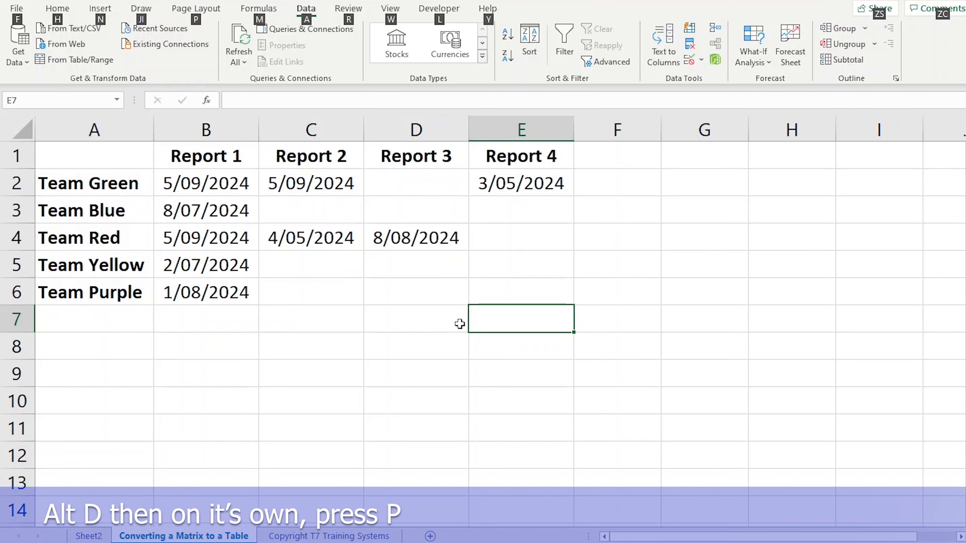
pyautogui.press('d')
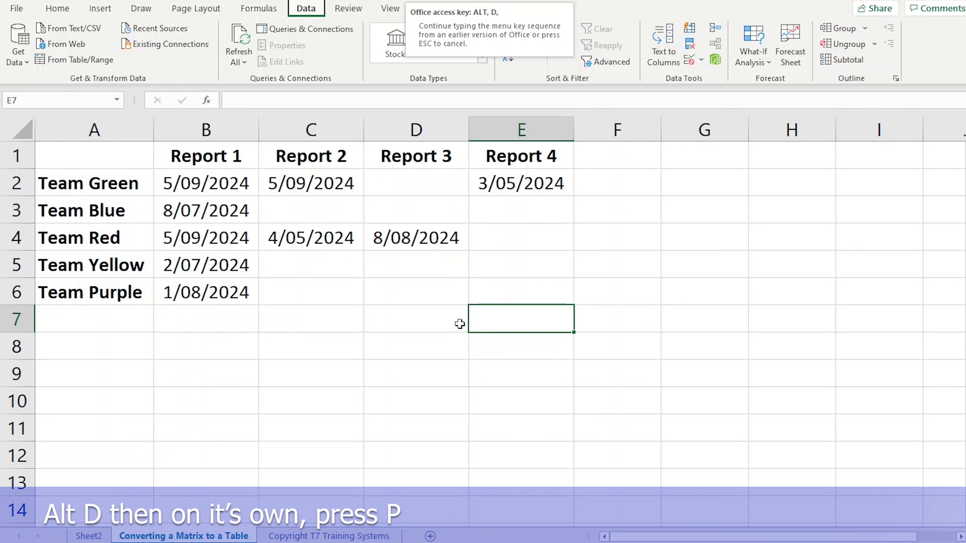
pyautogui.press('p')
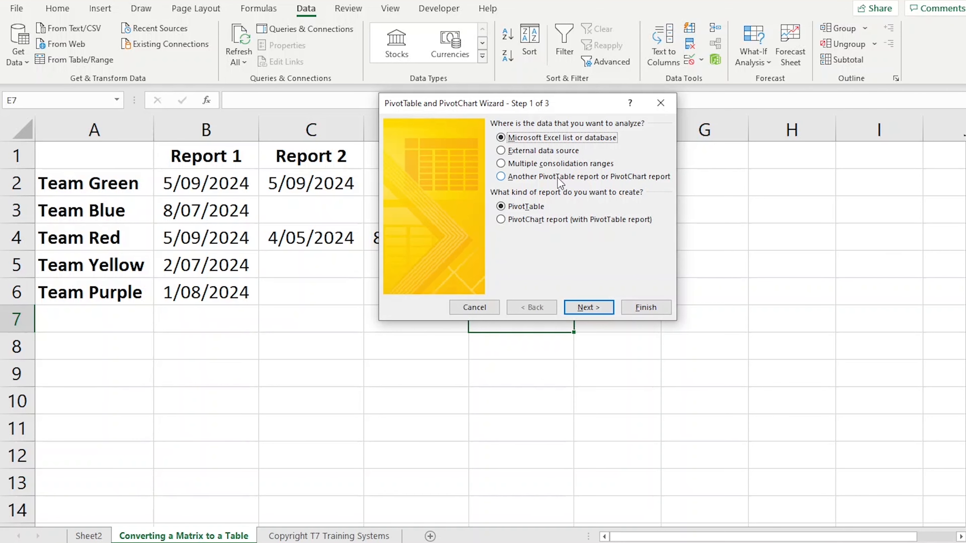
pyautogui.click(535, 164)
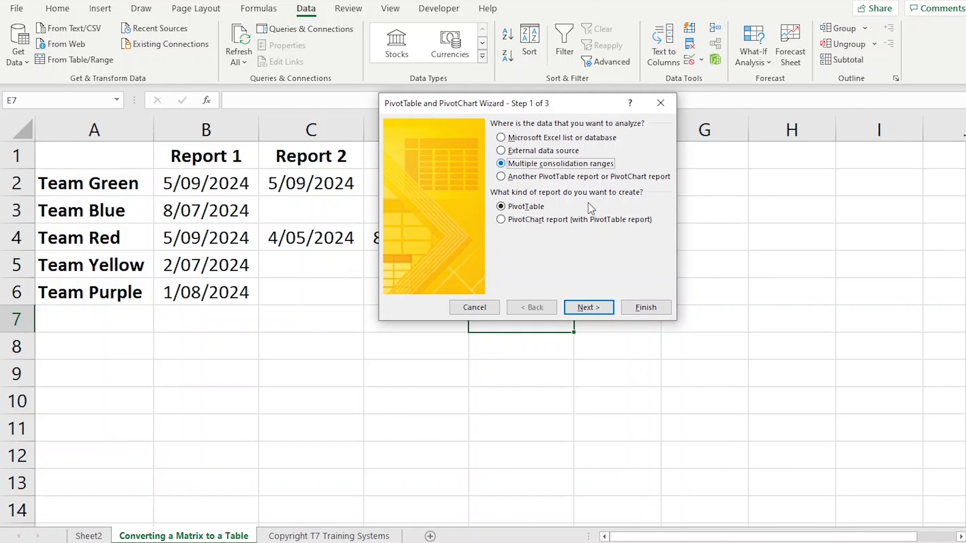
pyautogui.click(593, 308)
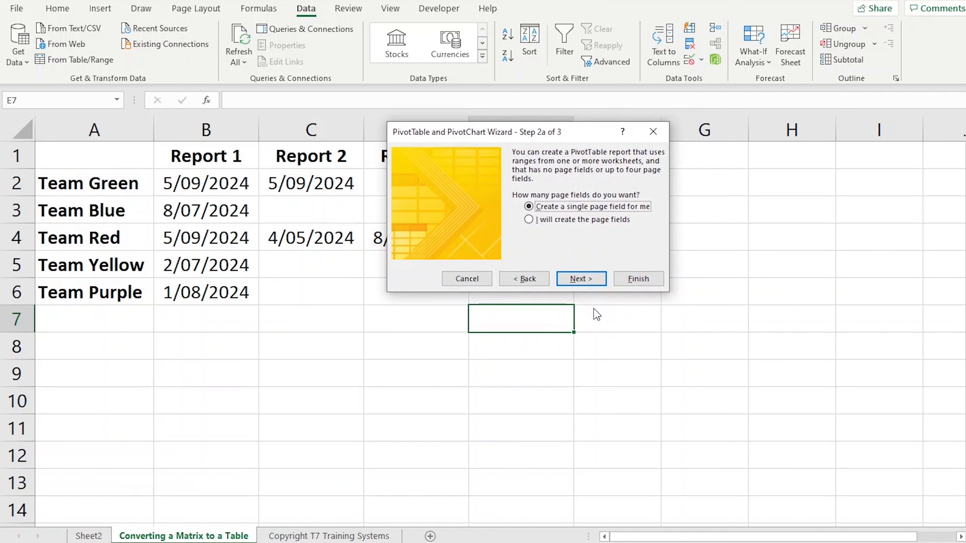
pyautogui.click(608, 222)
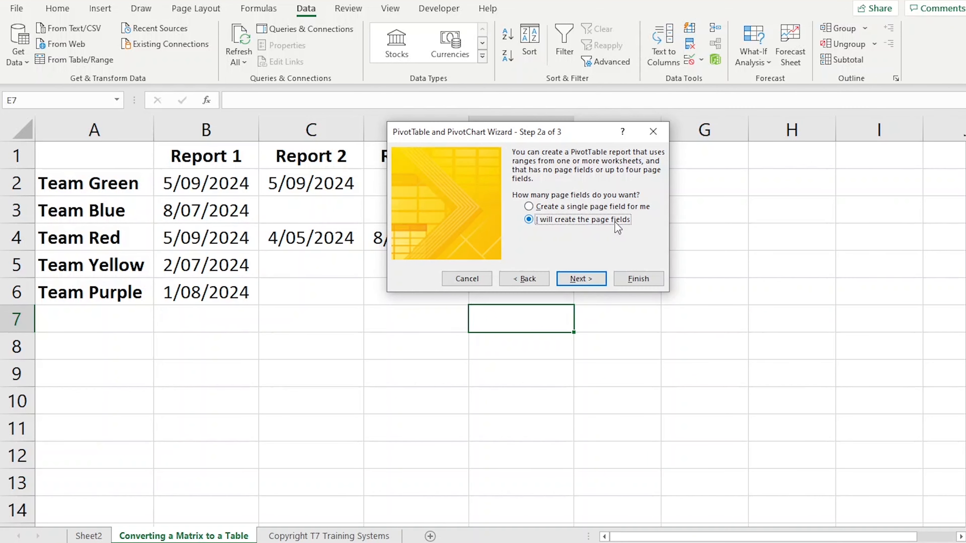
pyautogui.click(588, 281)
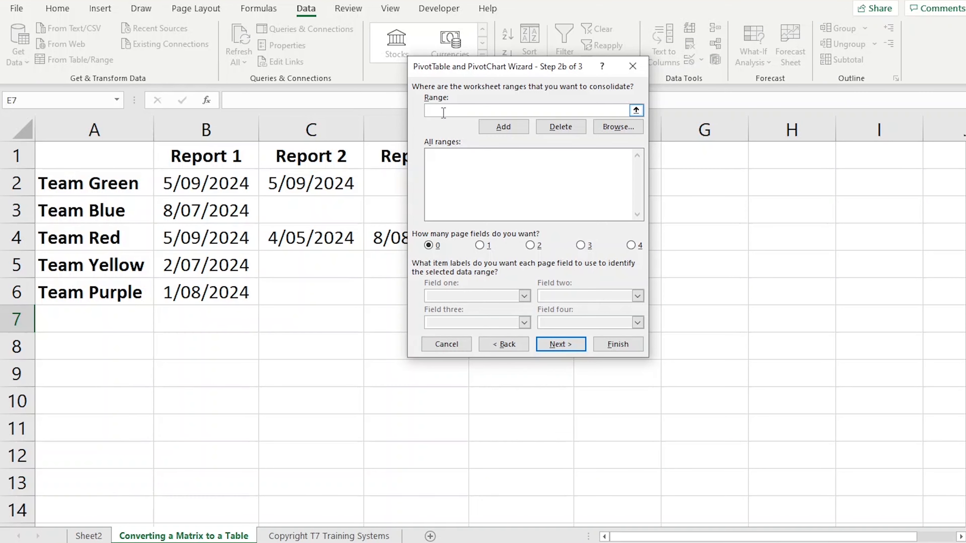
# Add the matrix A1:E6 as the range to consolidate and place the PivotTable at cell A10 of the existing worksheet
pyautogui.moveTo(125, 159); pyautogui.dragTo(507, 282)
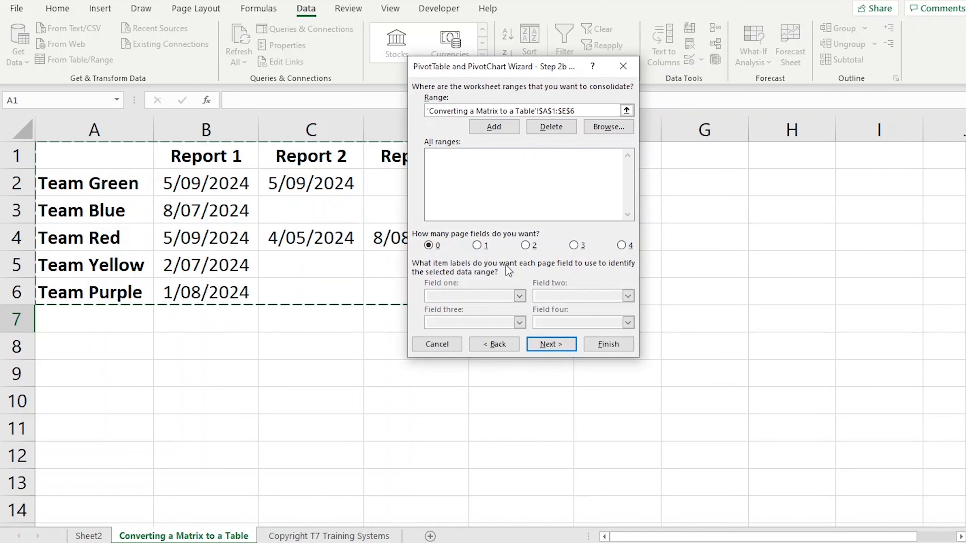
pyautogui.click(491, 131)
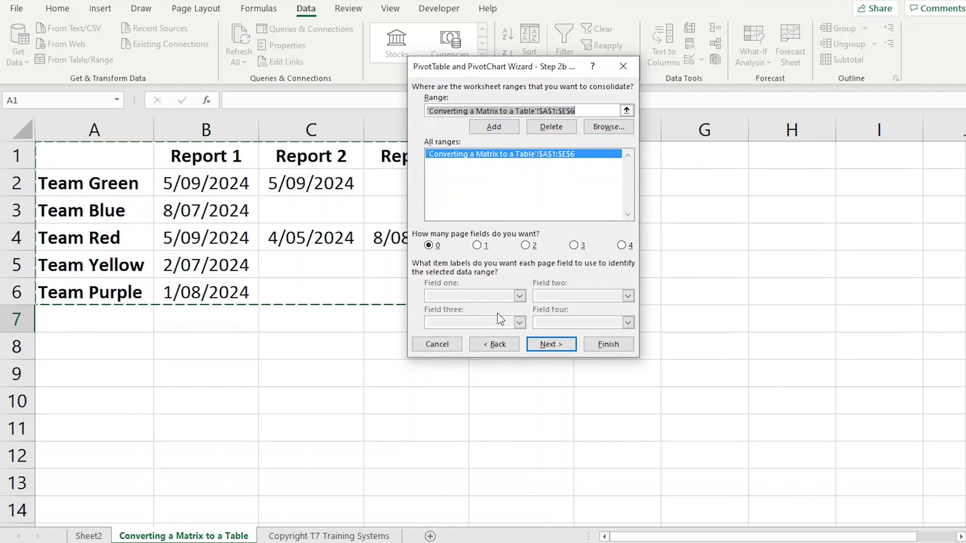
pyautogui.click(550, 344)
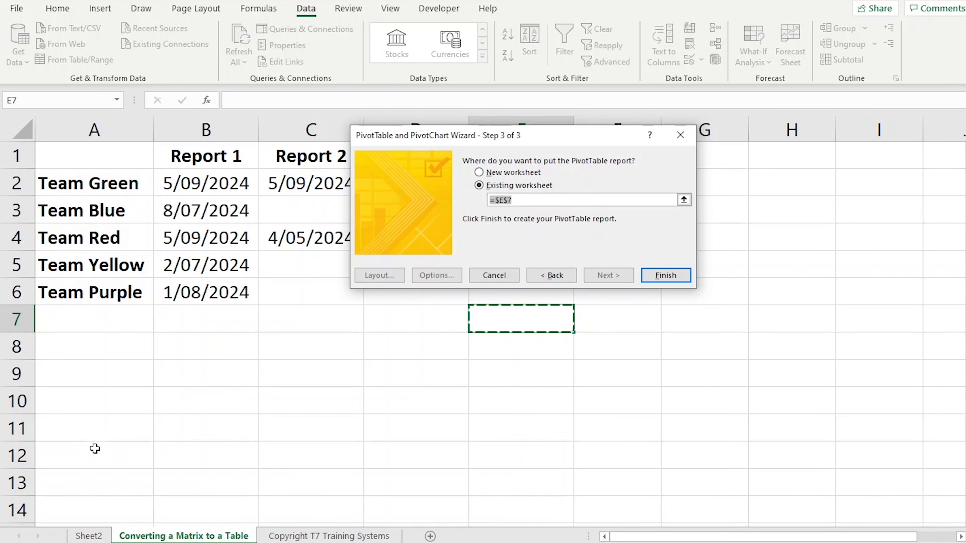
pyautogui.click(103, 404)
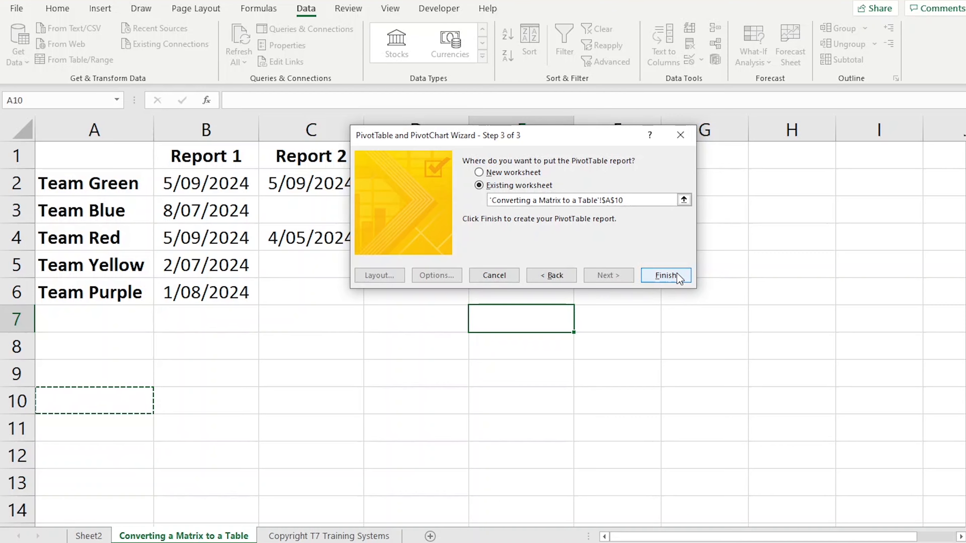
pyautogui.click(667, 275)
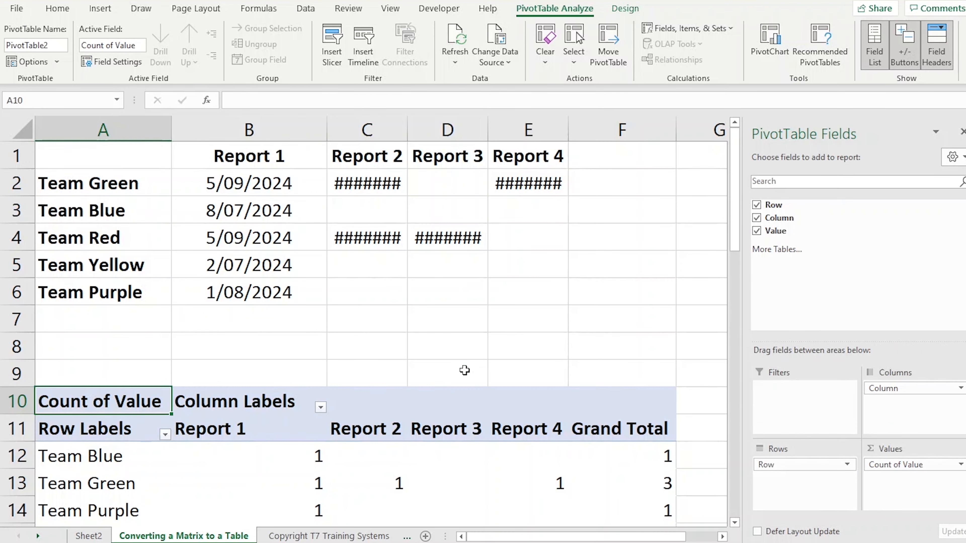
# Extract the records behind the PivotTable's overall grand total to a new sheet and widen columns A to C to fit
pyautogui.scroll(-2, 464, 370)
pyautogui.scroll(-1, 464, 370)
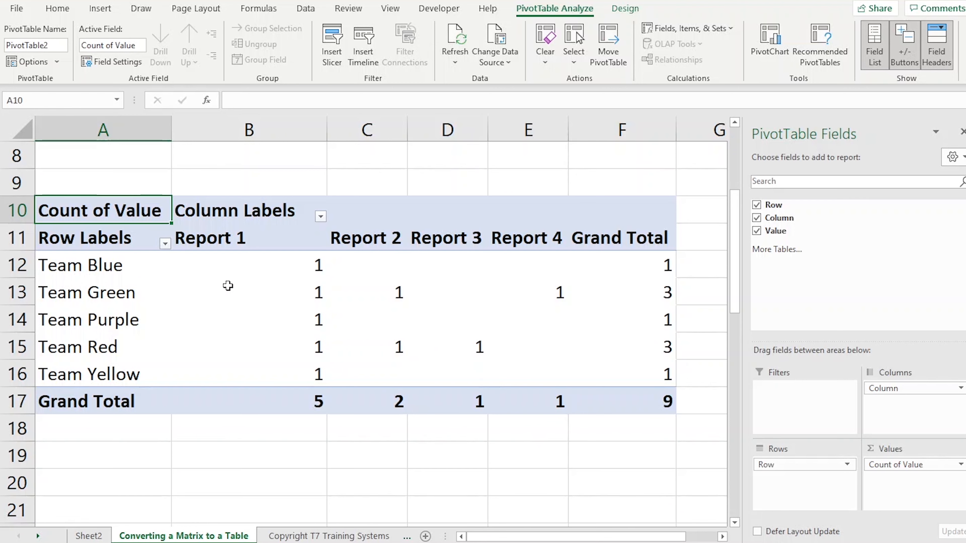
pyautogui.moveTo(223, 283)
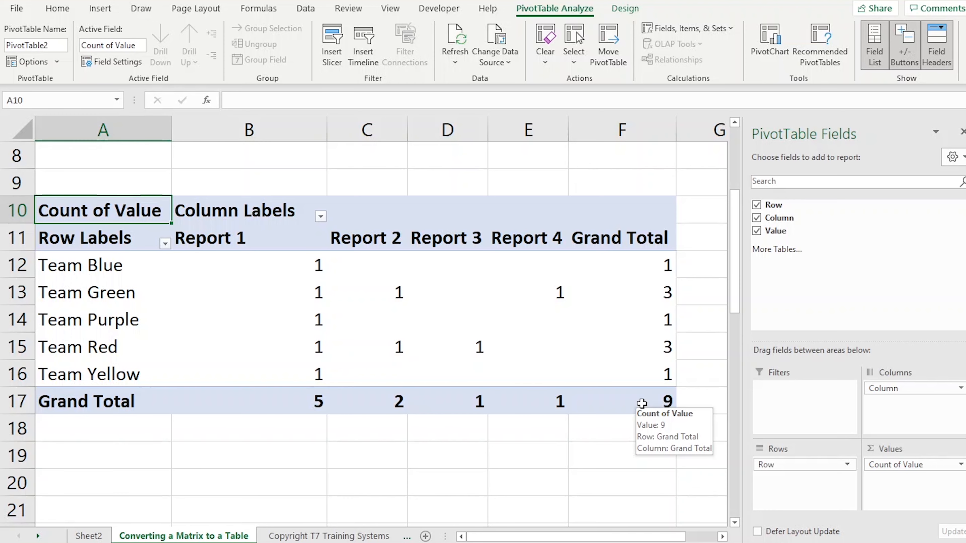
pyautogui.doubleClick(641, 403)
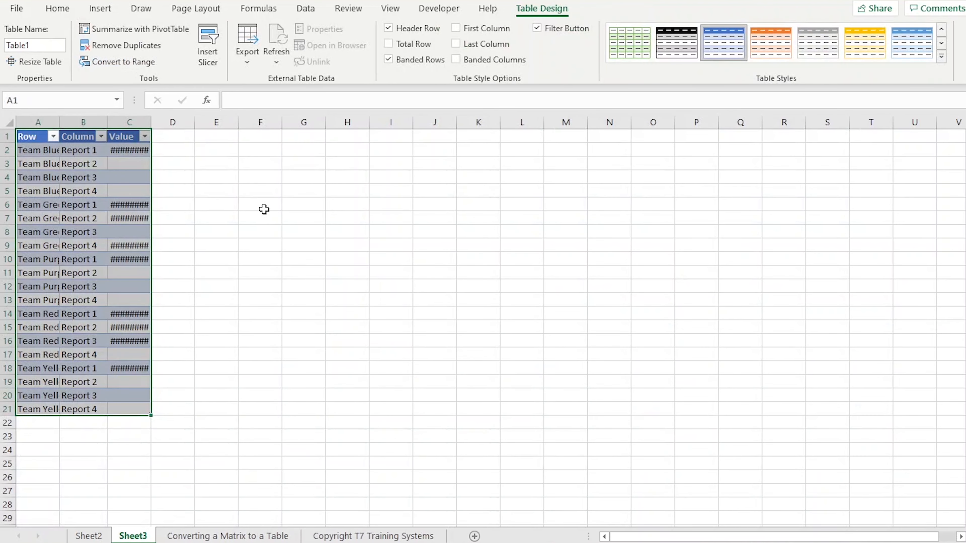
pyautogui.moveTo(48, 122); pyautogui.dragTo(127, 121)
pyautogui.click(48, 161)
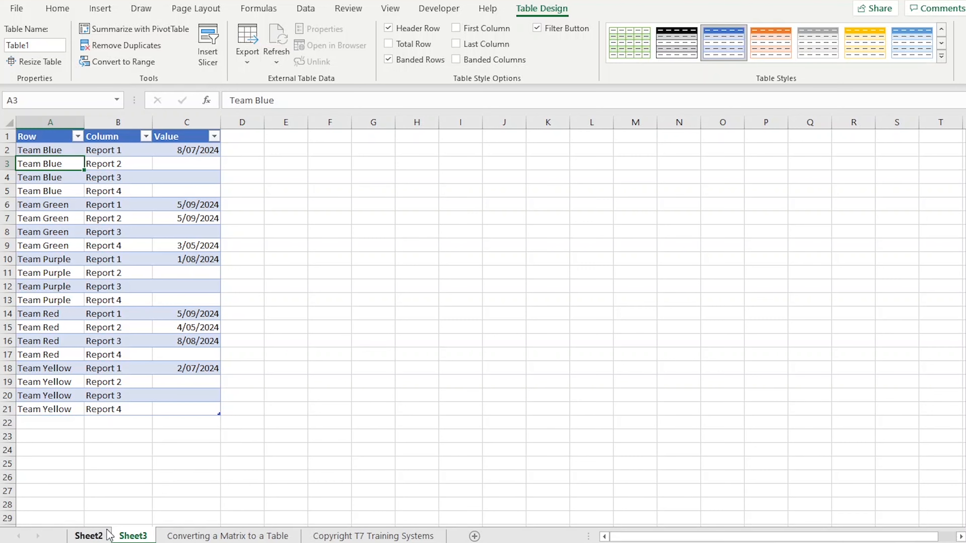
# Widen columns C to E on the Converting a Matrix to a Table sheet and check the Team Green and Team Red dates
pyautogui.click(213, 536)
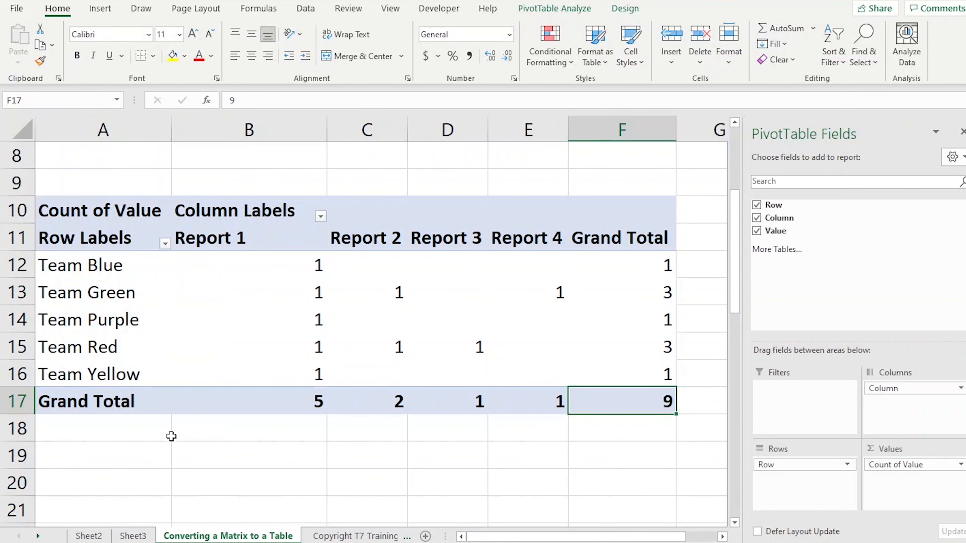
pyautogui.scroll(3, 171, 437)
pyautogui.moveTo(365, 129); pyautogui.dragTo(521, 127)
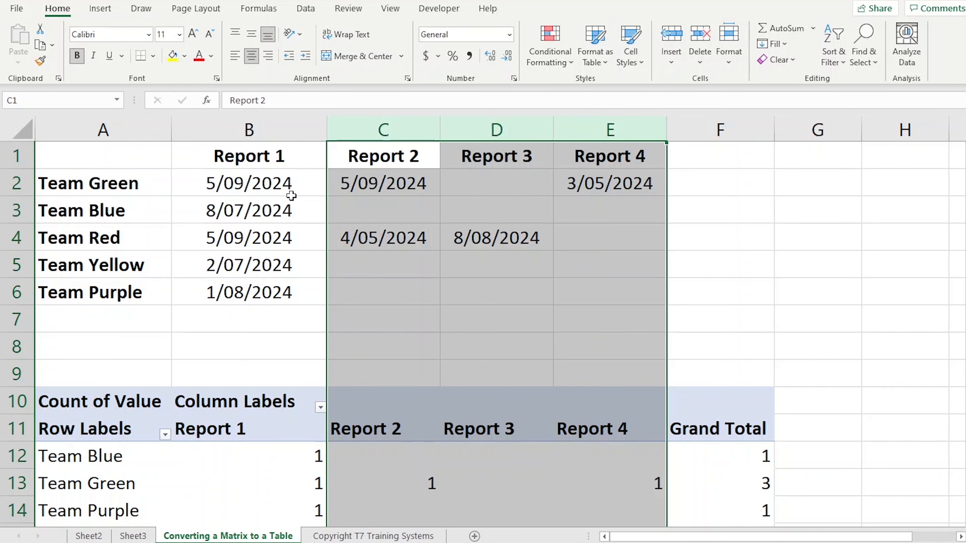
pyautogui.click(123, 186)
pyautogui.click(226, 187)
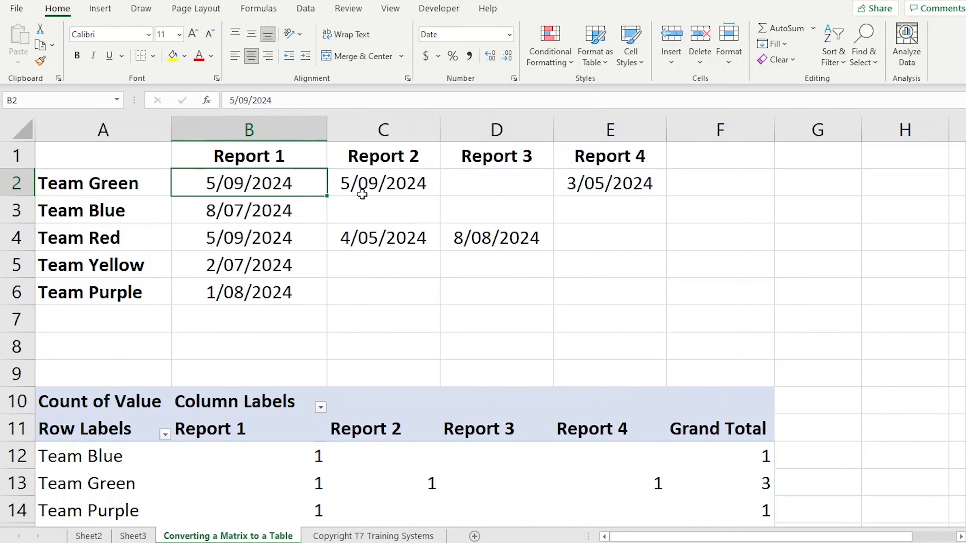
pyautogui.click(376, 186)
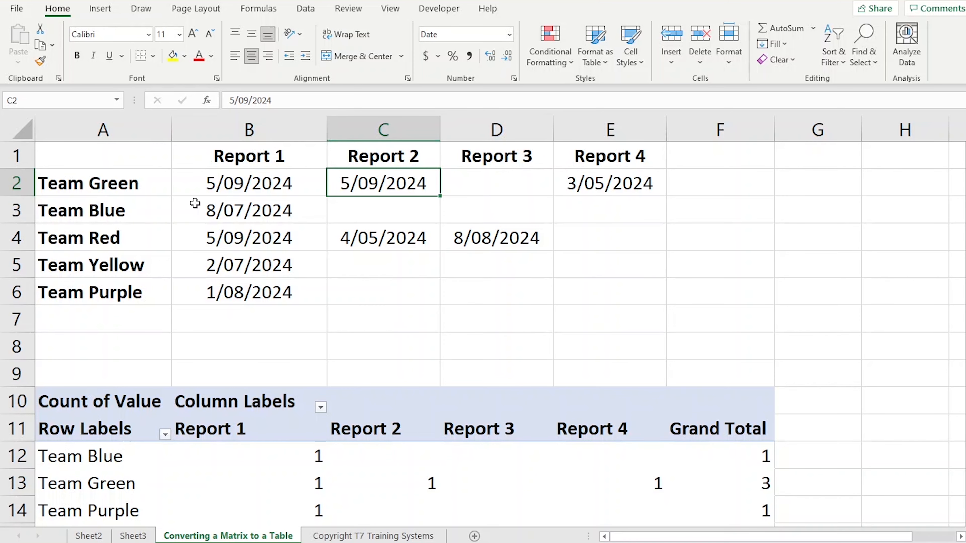
pyautogui.click(114, 242)
pyautogui.click(235, 238)
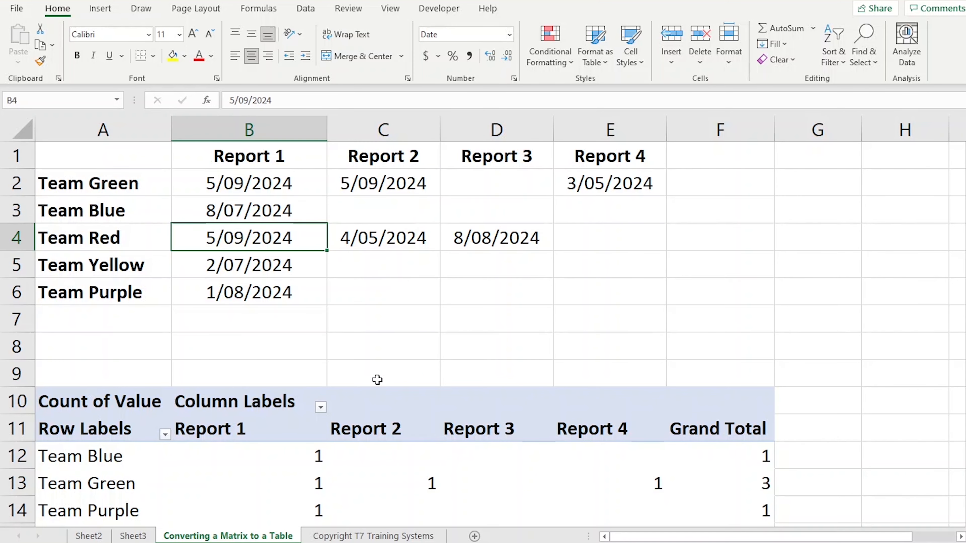
# Create an empty PivotTable on a new worksheet from the Row, Column and Value table on Sheet3, and return to Sheet3
pyautogui.click(129, 537)
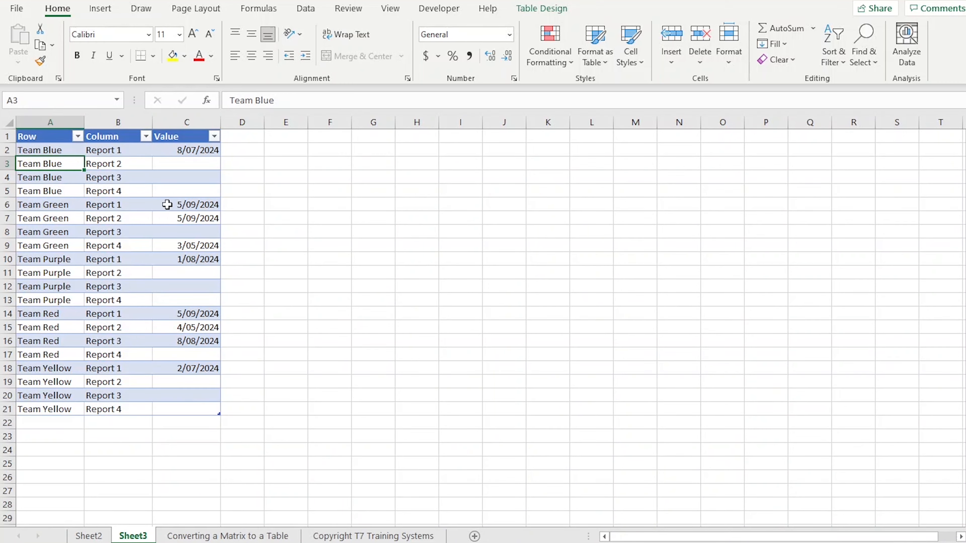
pyautogui.click(147, 136)
pyautogui.click(146, 136)
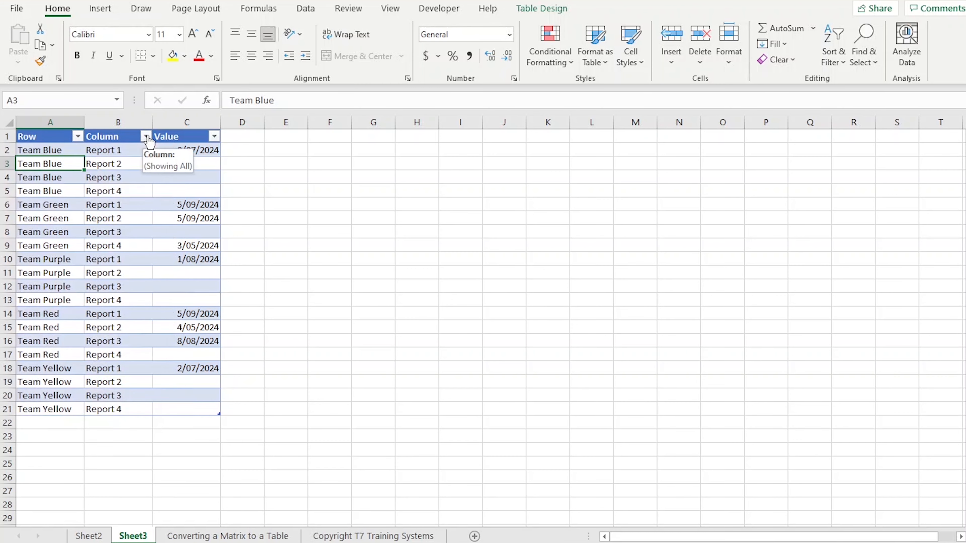
pyautogui.click(57, 137)
pyautogui.click(100, 8)
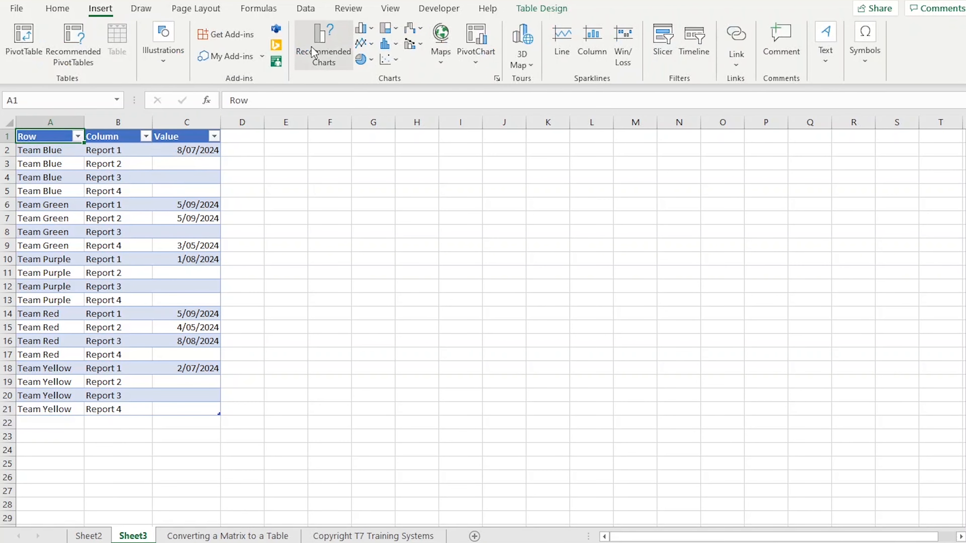
pyautogui.click(31, 31)
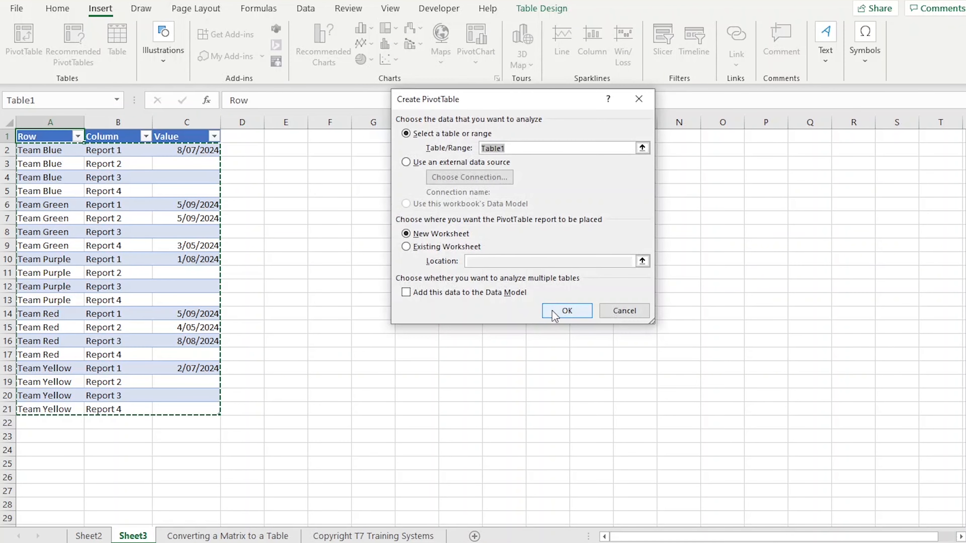
pyautogui.click(557, 310)
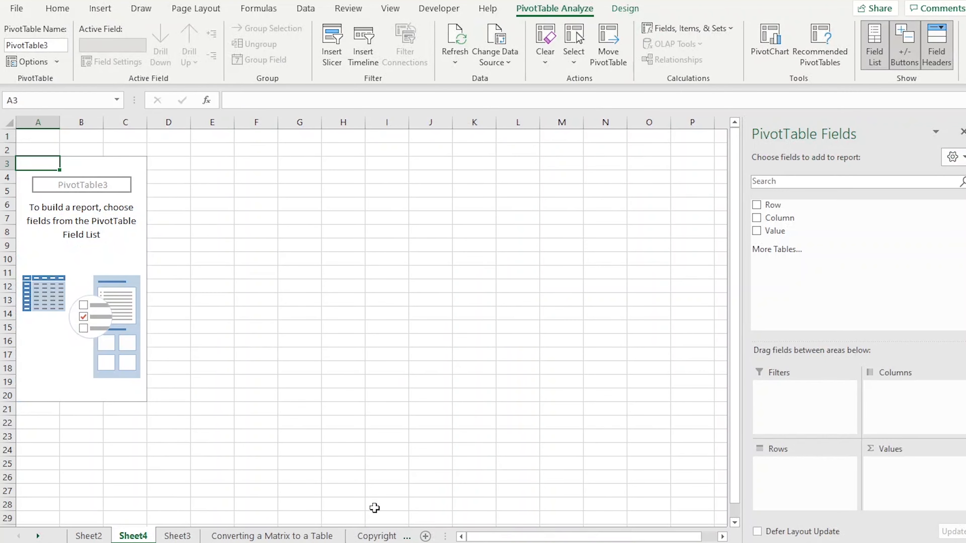
pyautogui.click(177, 536)
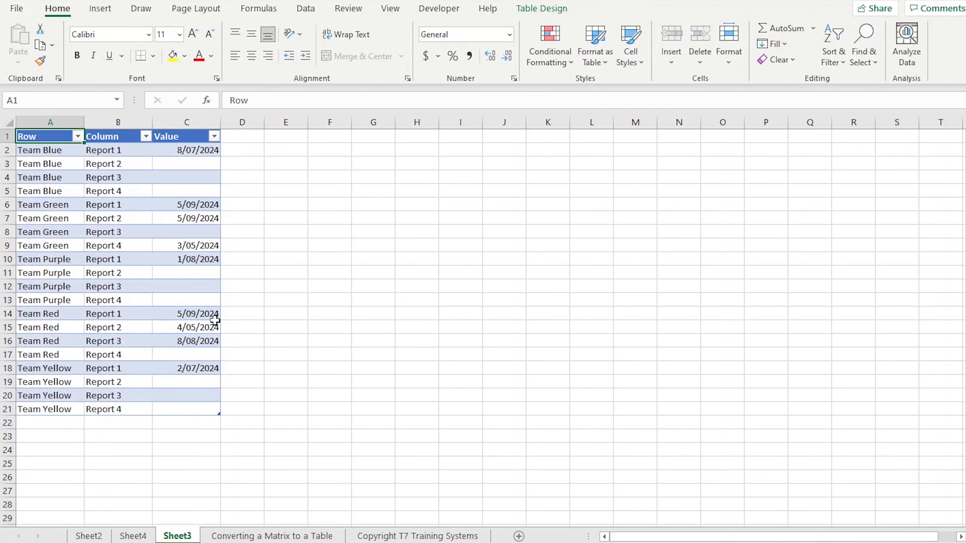